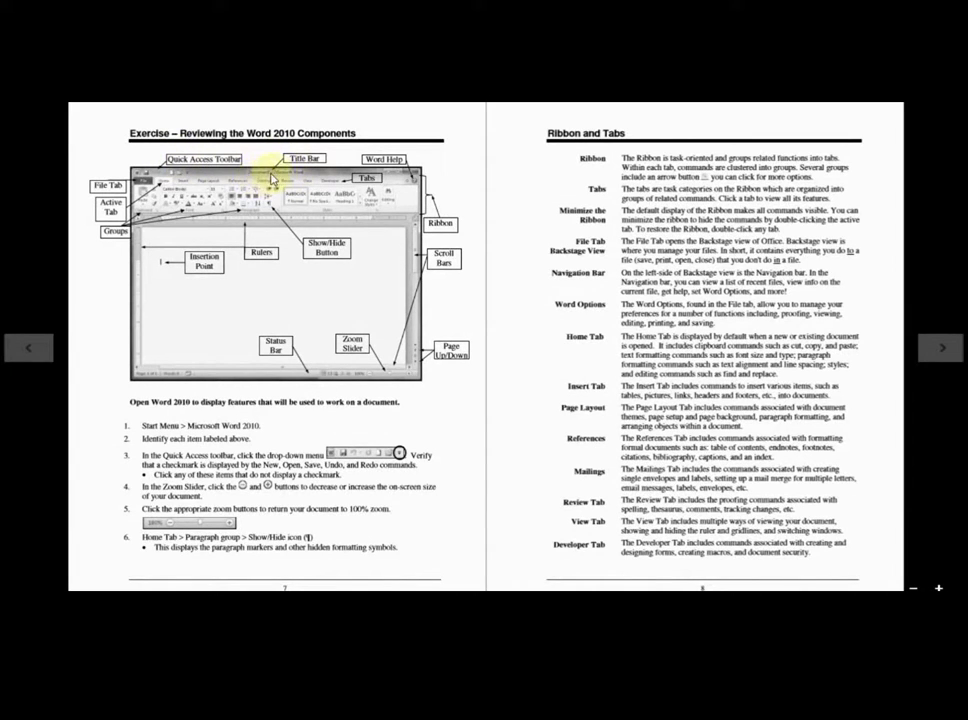
Step: Compare the guide's Word component diagram with the blank document and view the Quick Access Toolbar customization options
left_click(45, 112)
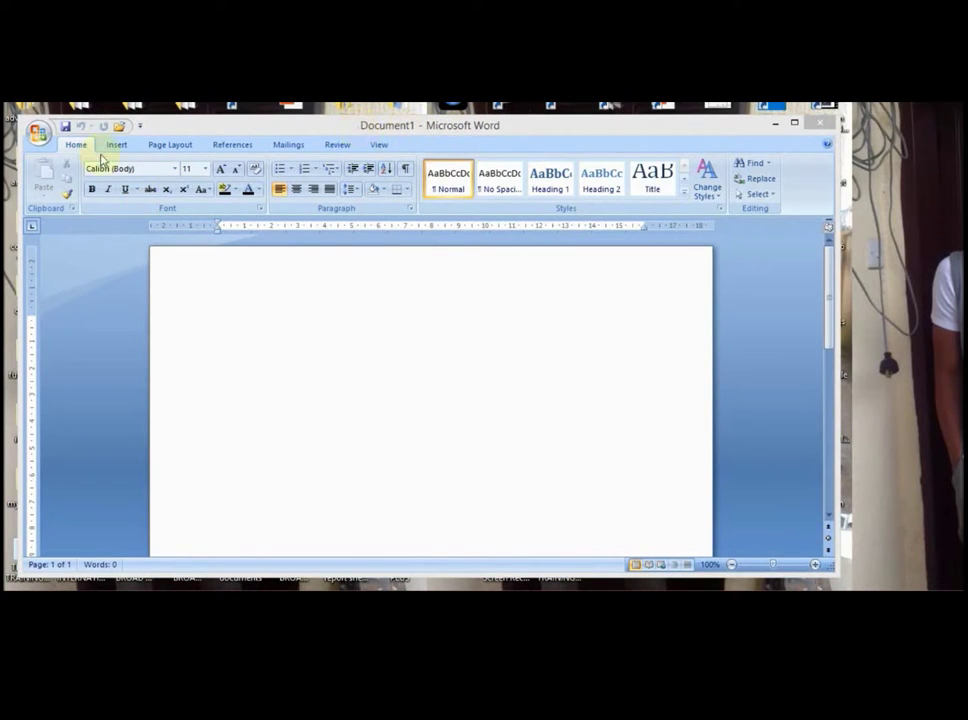
left_click(8, 105)
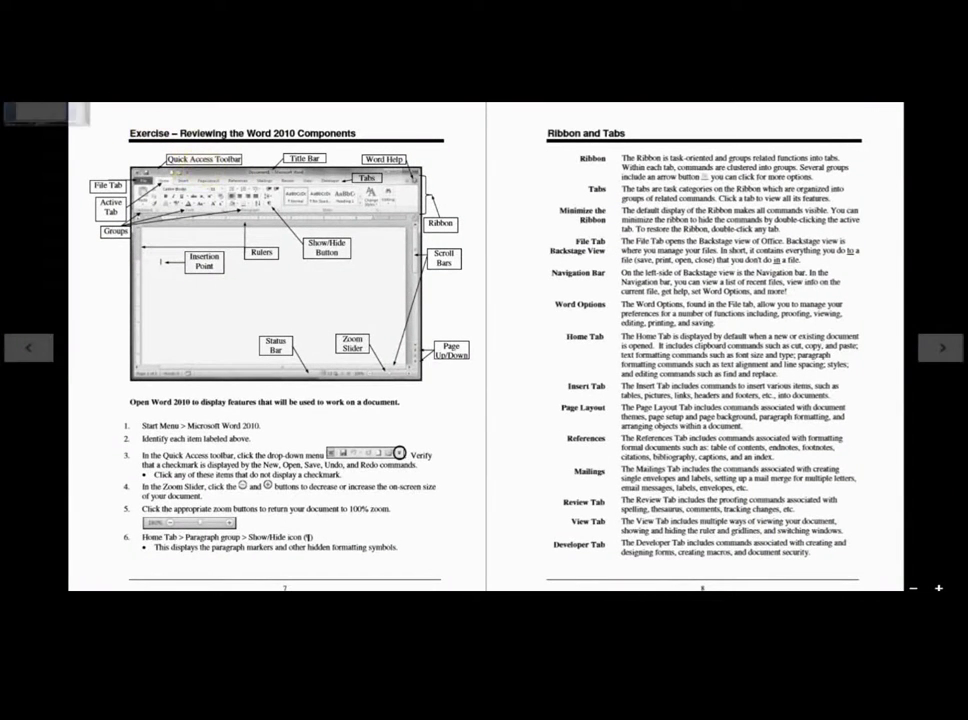
left_click(8, 105)
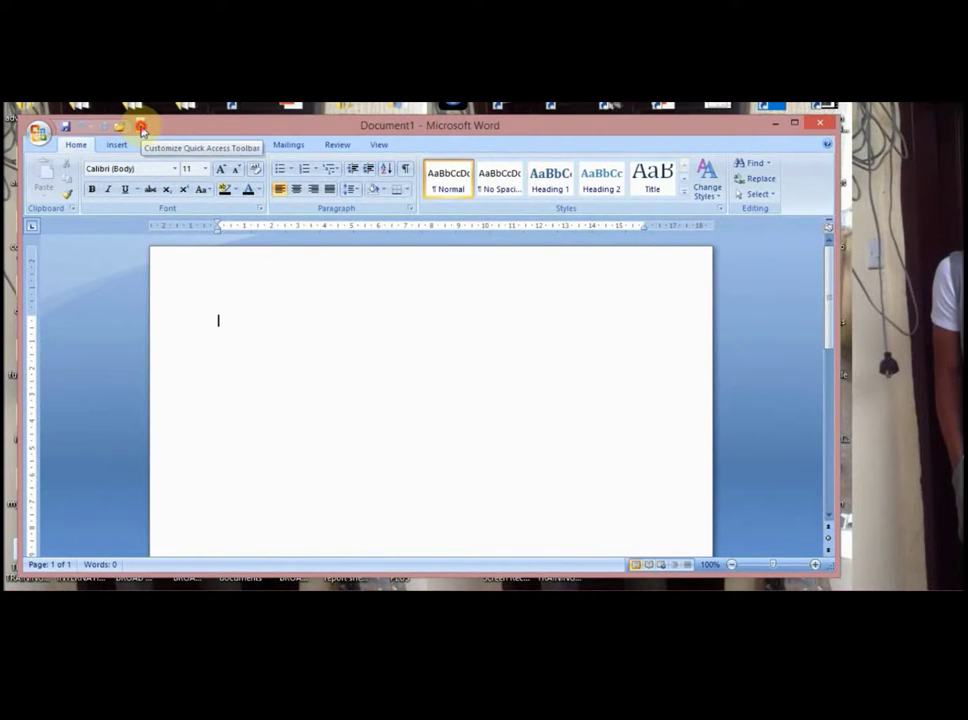
left_click(141, 127)
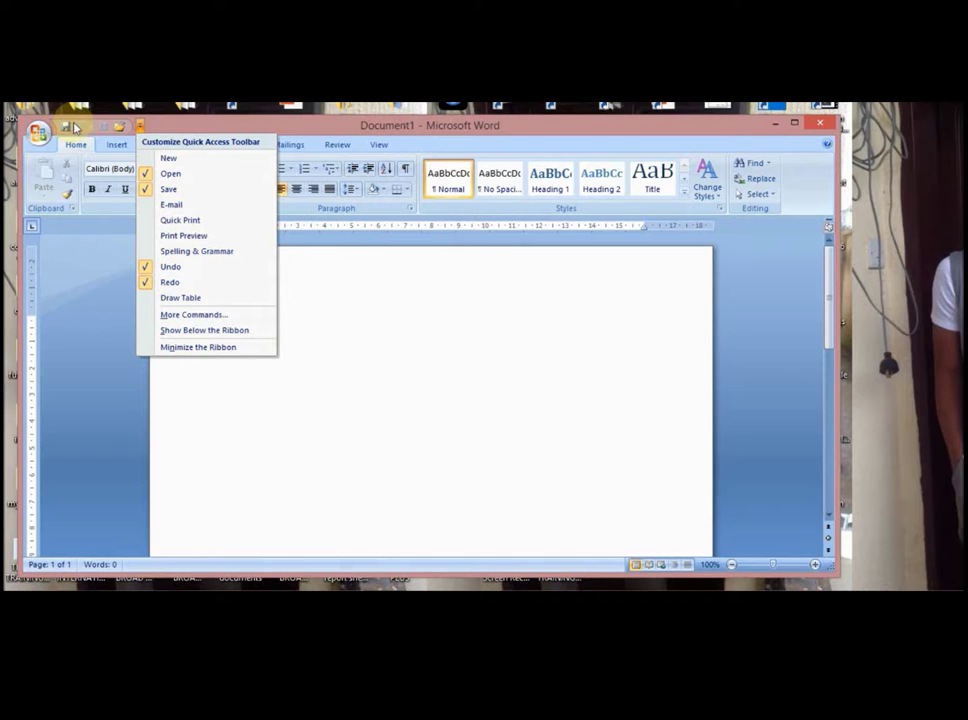
left_click(99, 295)
left_click(24, 110)
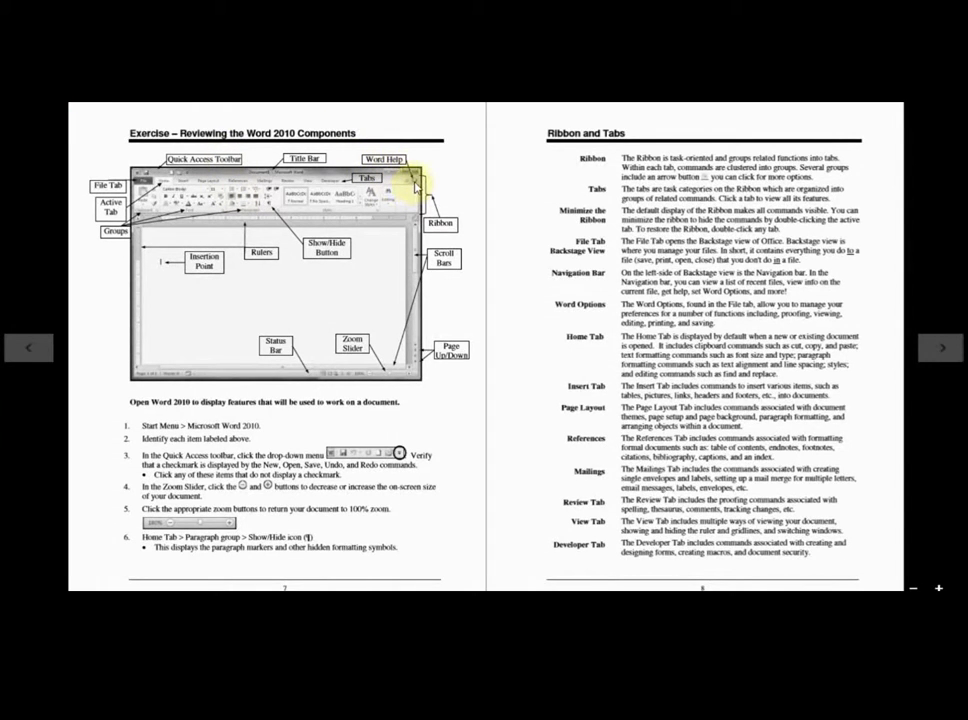
Step: In Microsoft Word, search Help for "how to save a document" and read the "Save a document in Word" article's first-time saving instructions
mouse_move(4, 102)
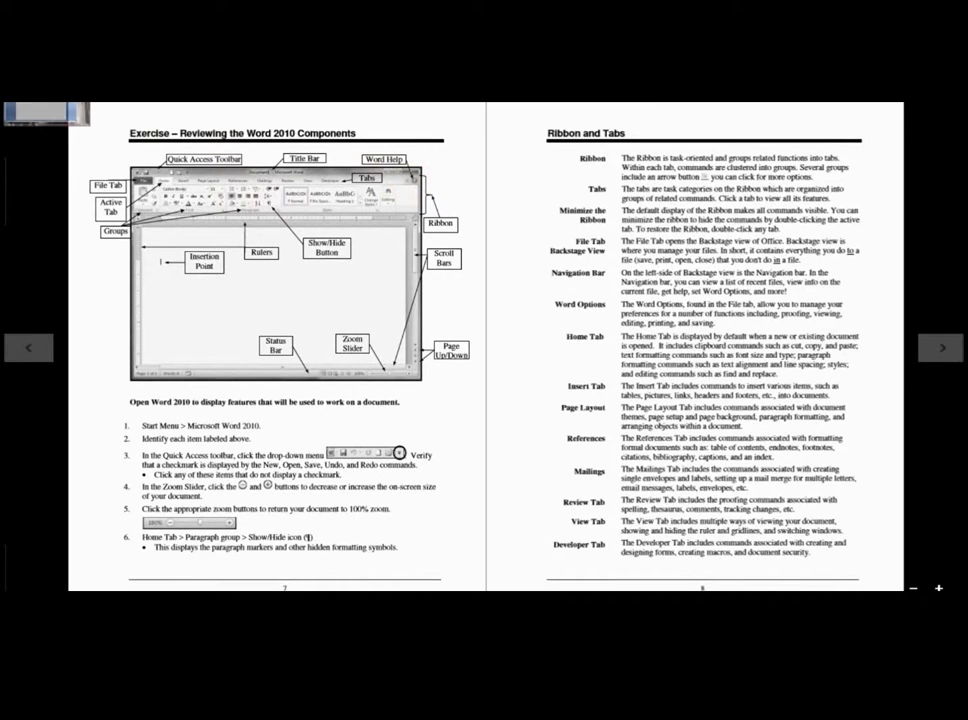
left_click(45, 112)
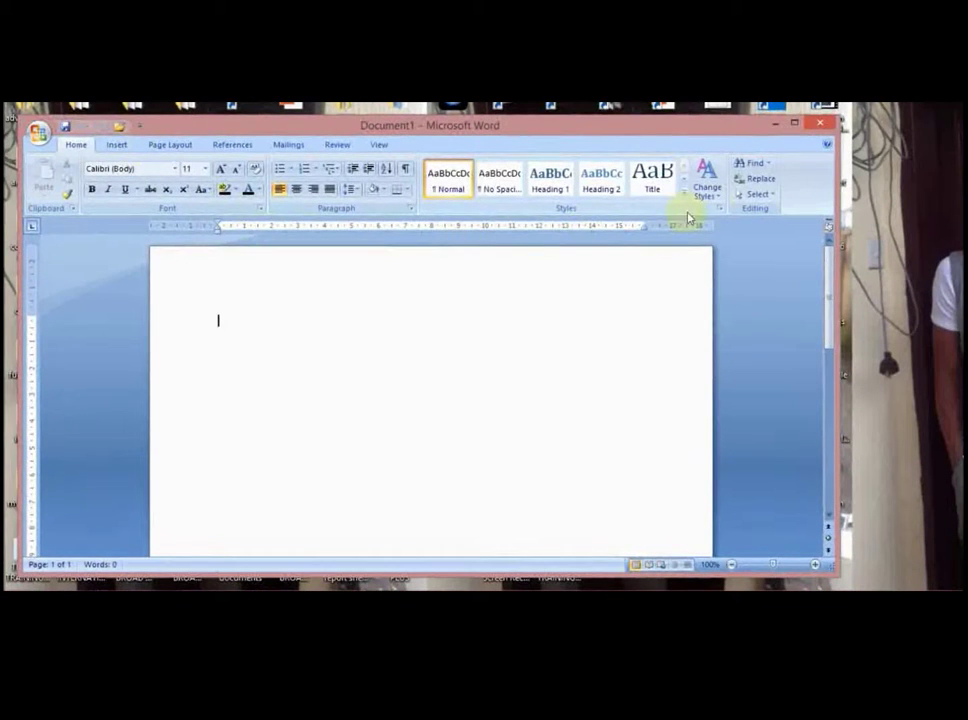
left_click(828, 146)
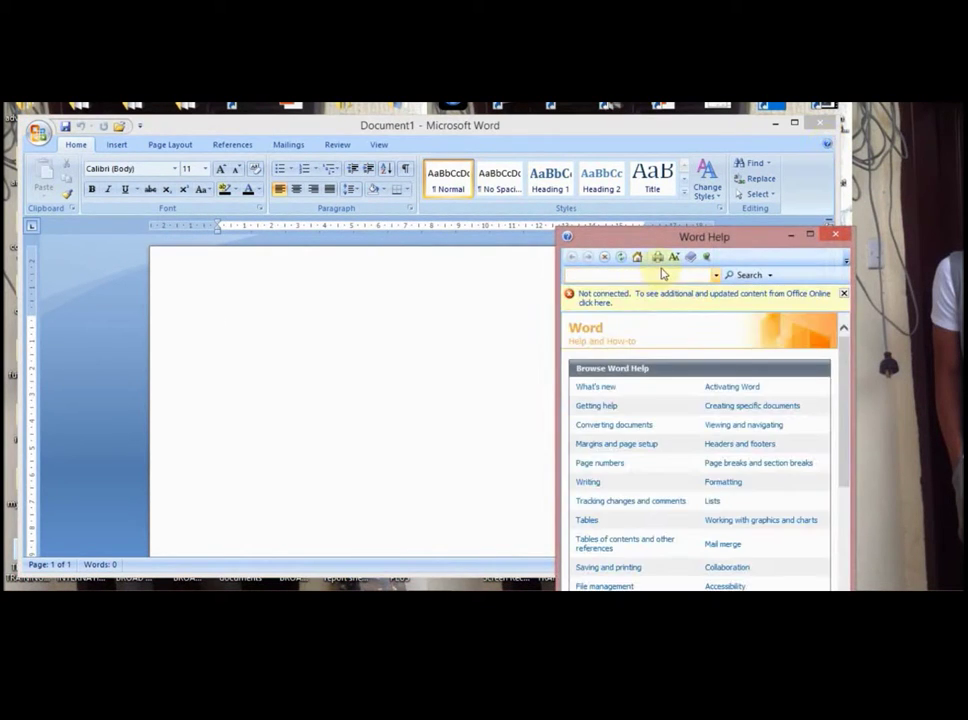
left_click(660, 273)
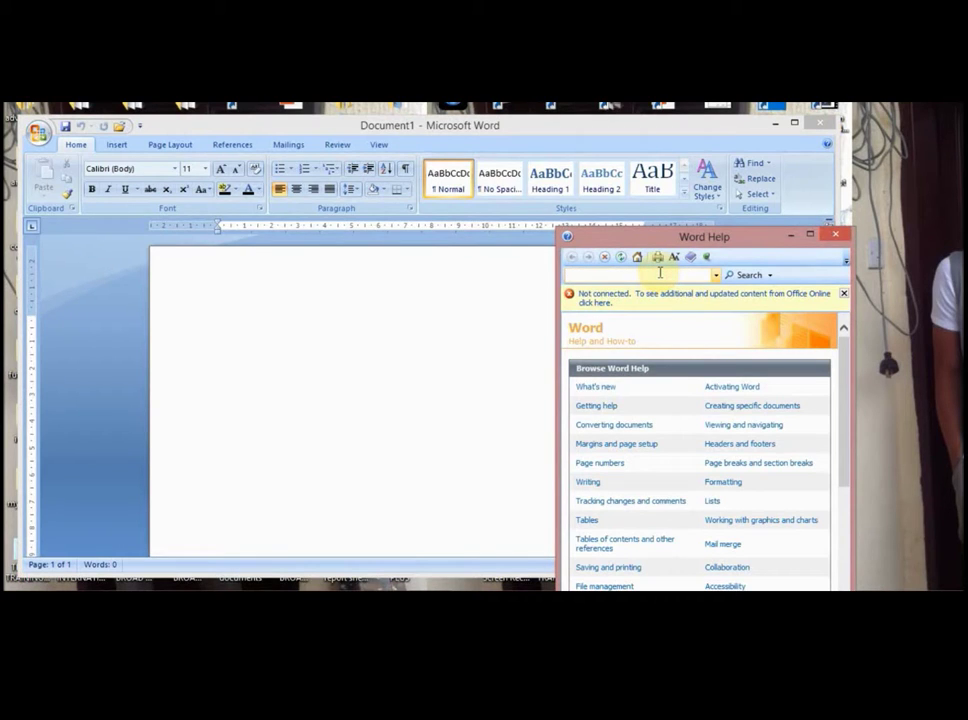
type("hown")
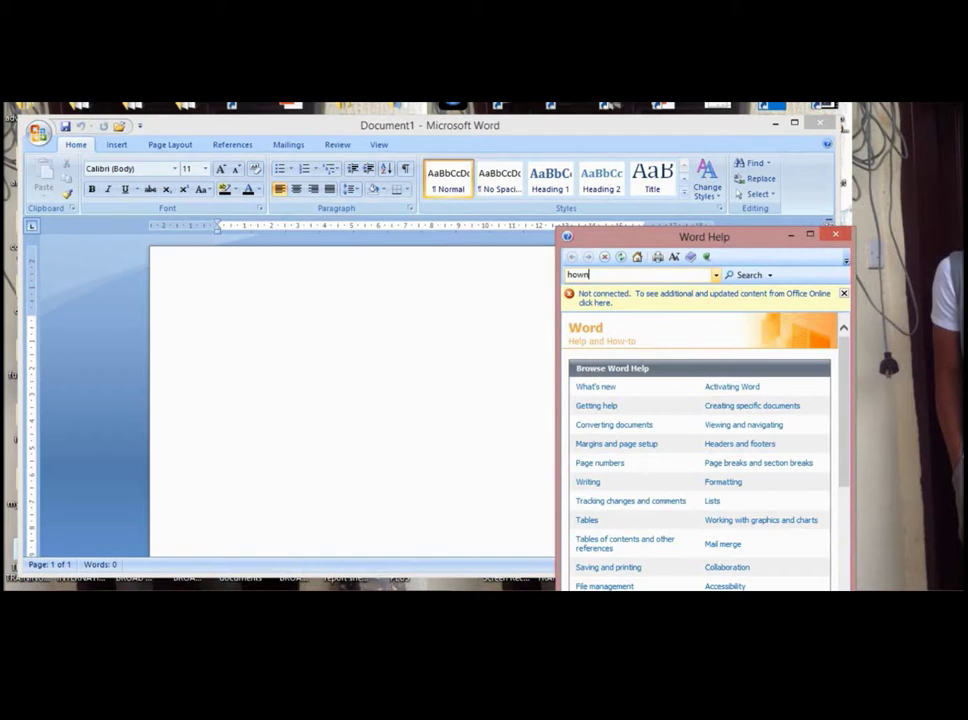
key("BackSpace")
type("to save a document")
key("Return")
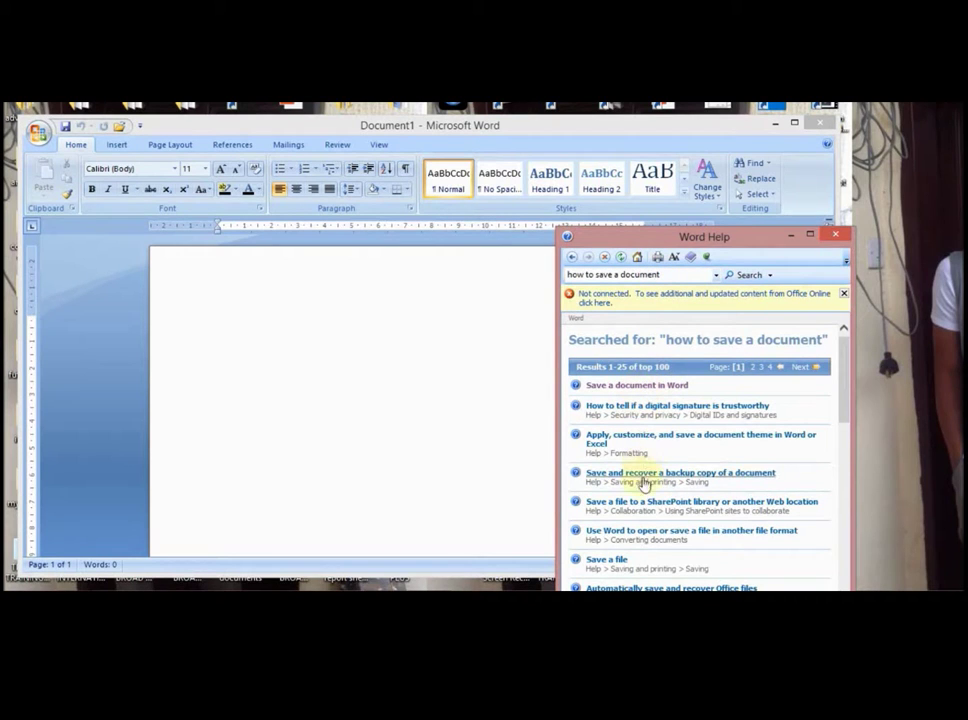
left_click(639, 386)
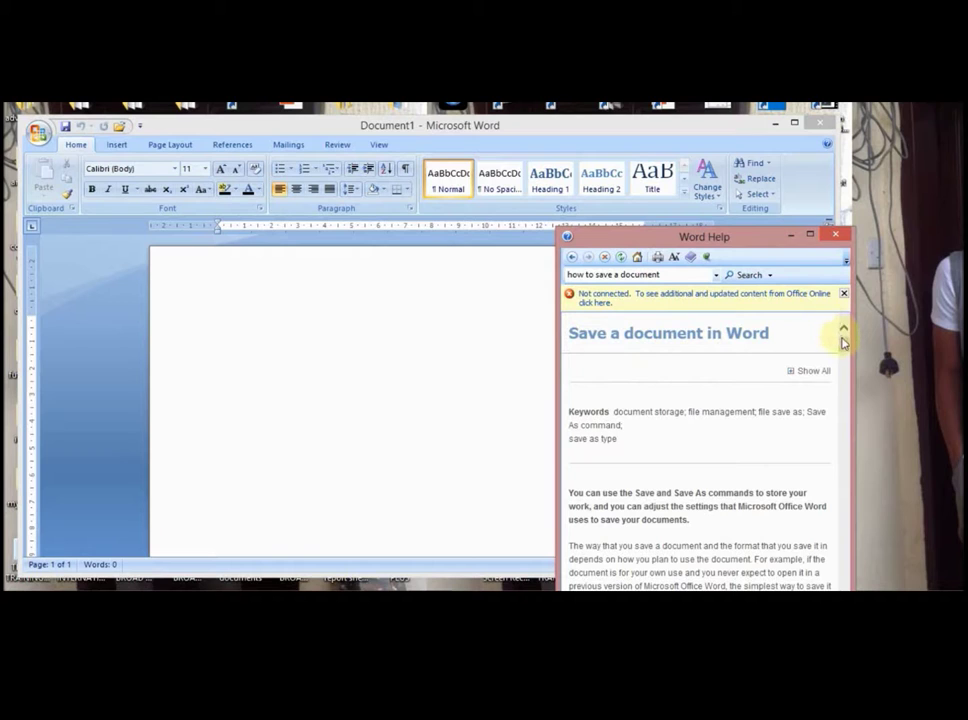
left_click_drag(843, 342, 844, 381)
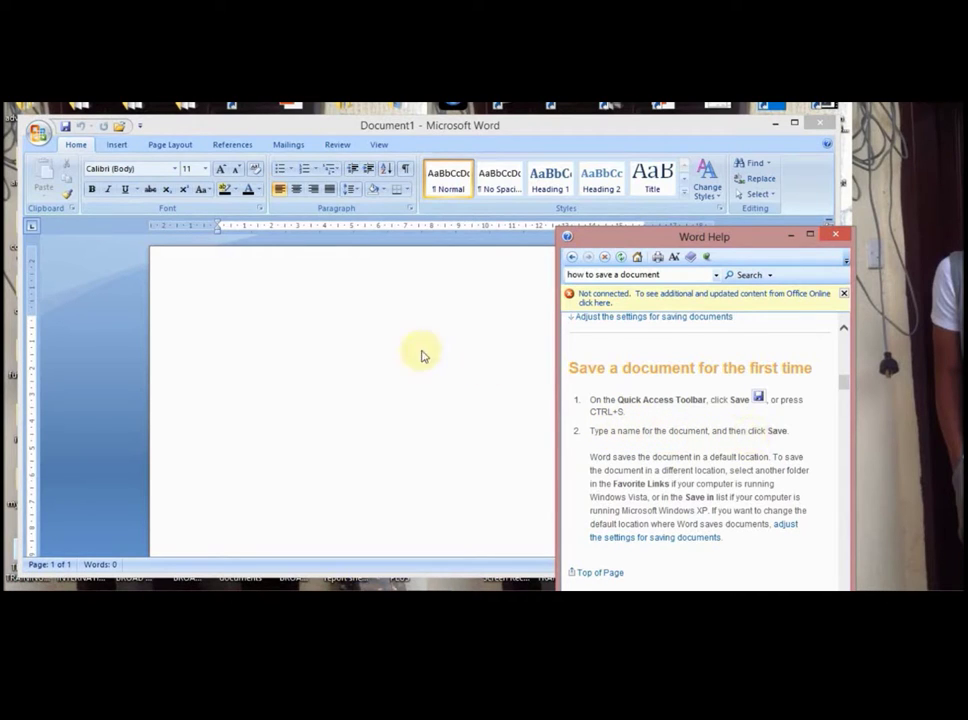
Step: Save the blank document in the Documents library as a Word Document named "tutorials on Word"
left_click(65, 128)
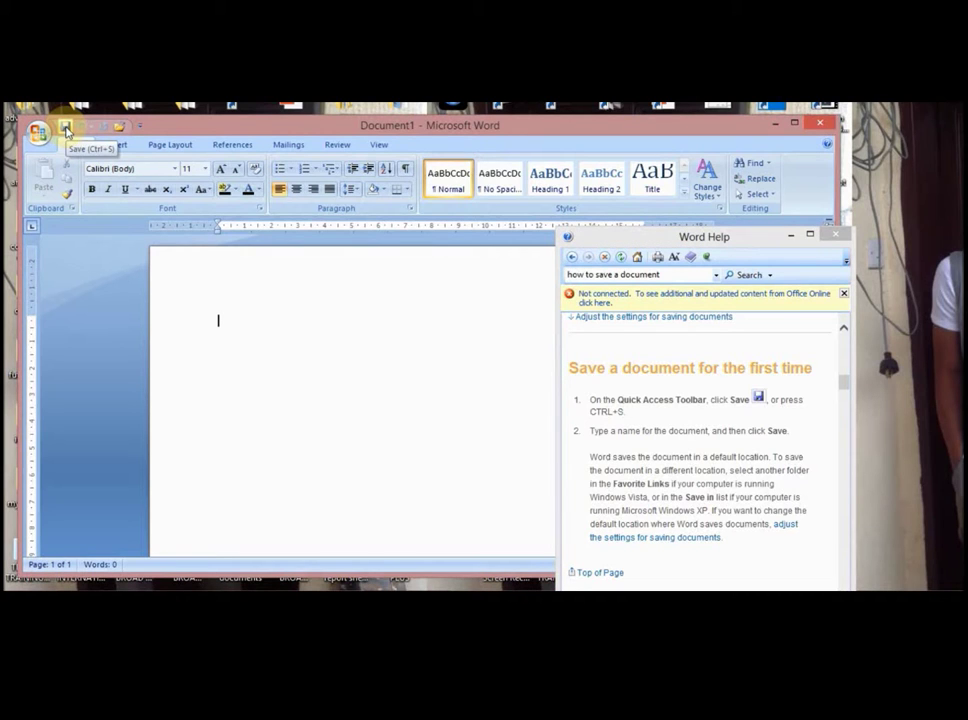
left_click(65, 128)
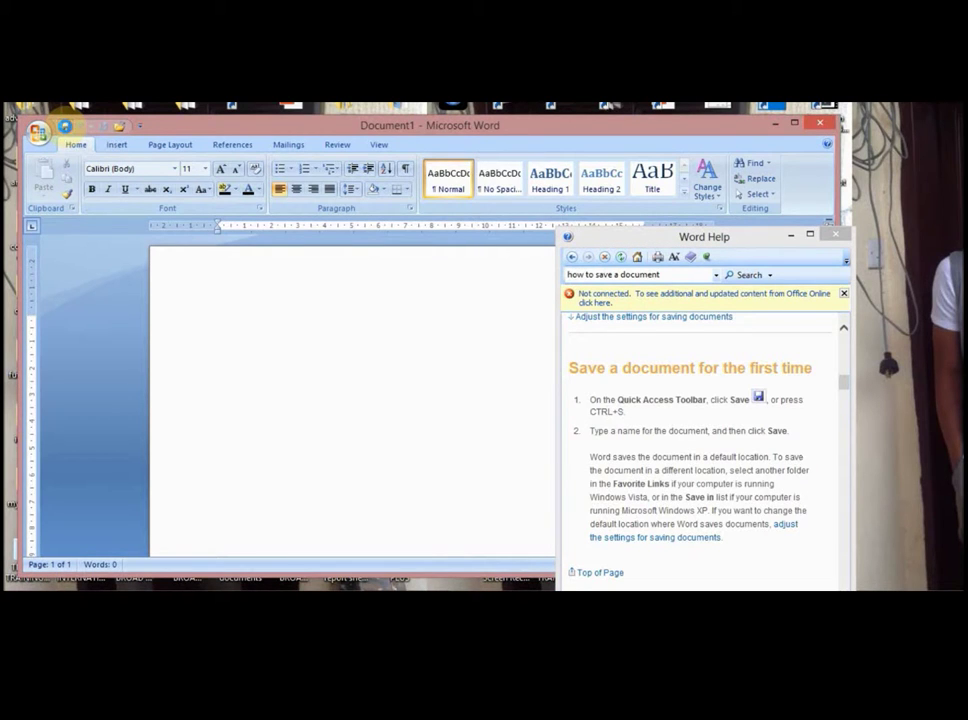
left_click(182, 355)
key("BackSpace")
key("BackSpace")
key("BackSpace")
key("BackSpace")
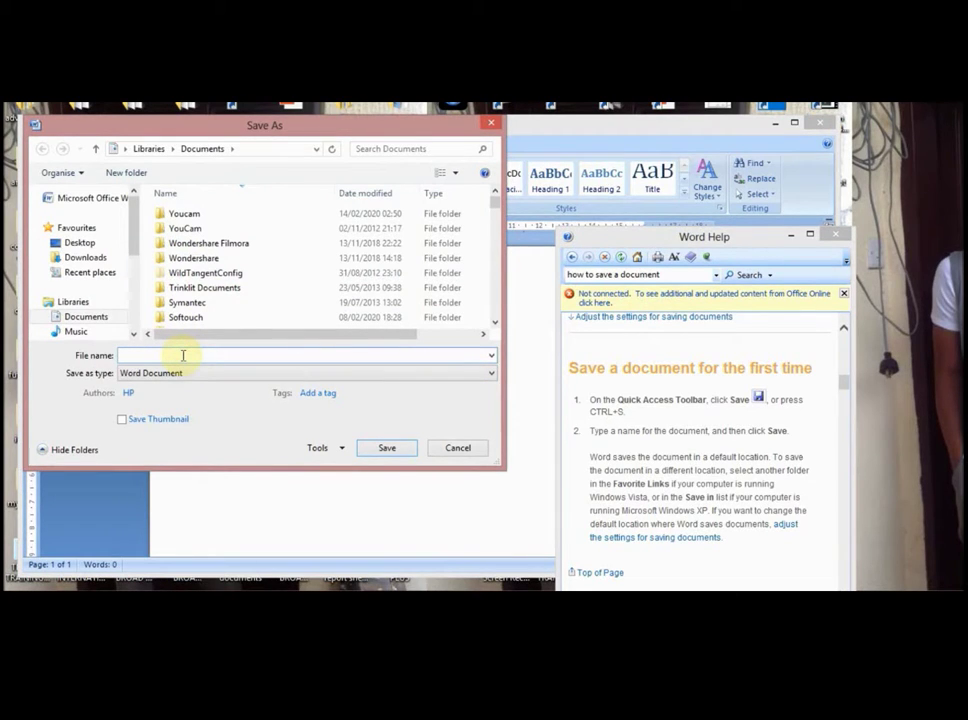
type("tutorials o")
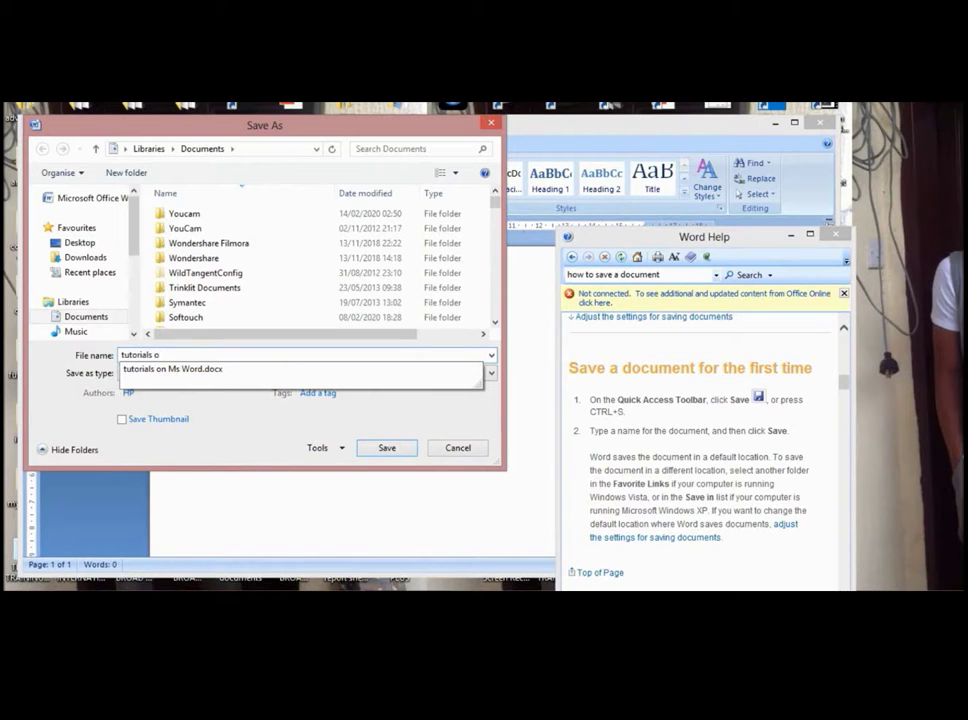
type("n W")
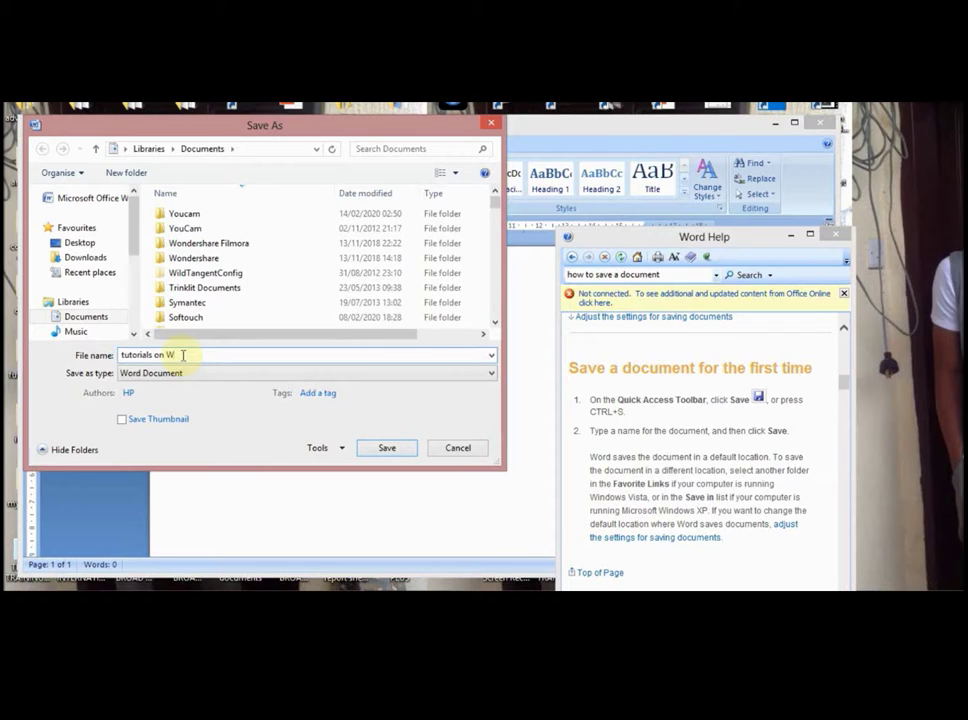
type("ord")
left_click(387, 449)
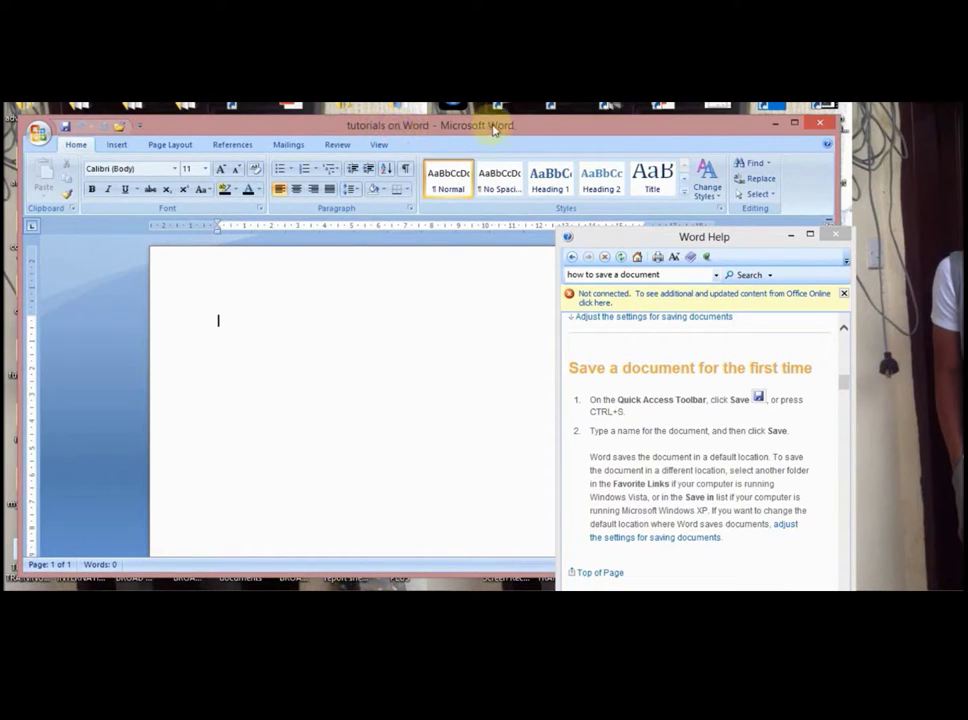
Step: Close the Word Help window, consult the guide's component diagram and return to the Word document
left_click(654, 270)
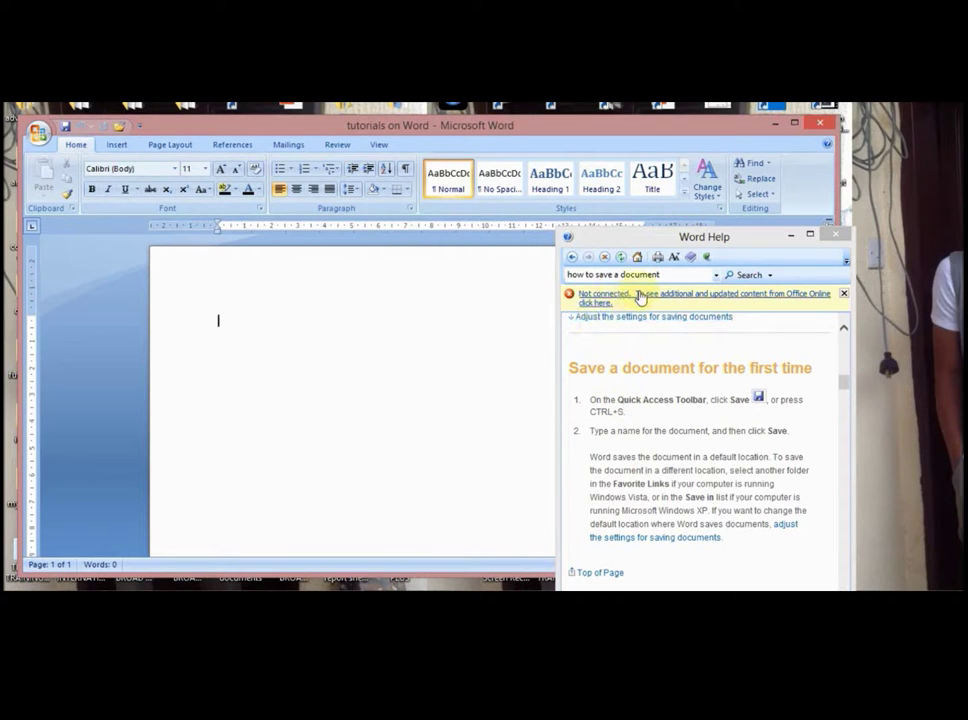
left_click(837, 233)
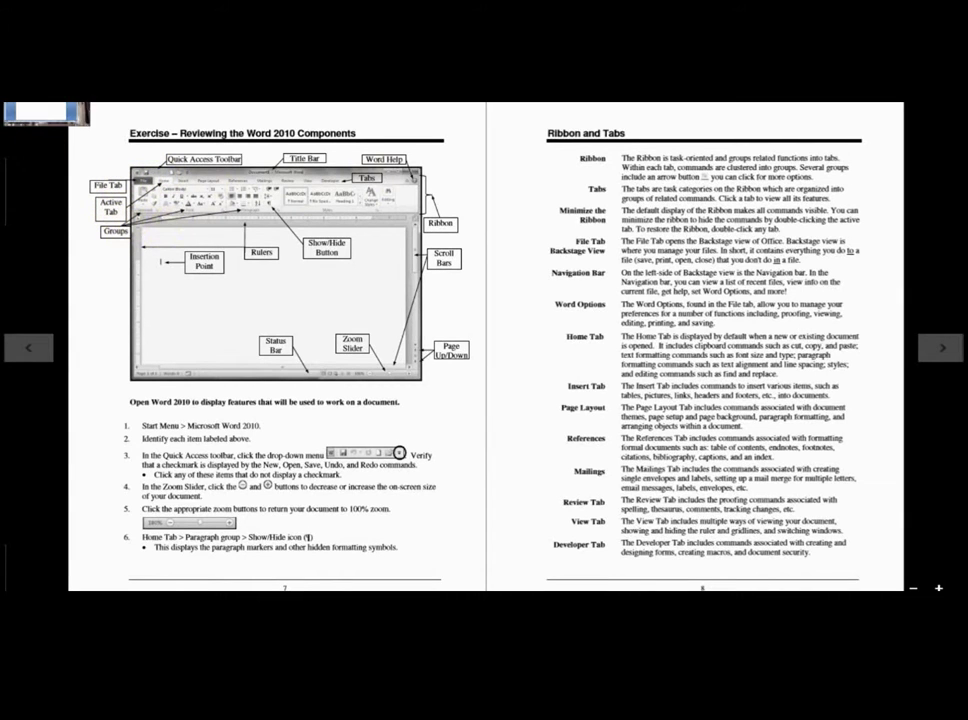
left_click(30, 110)
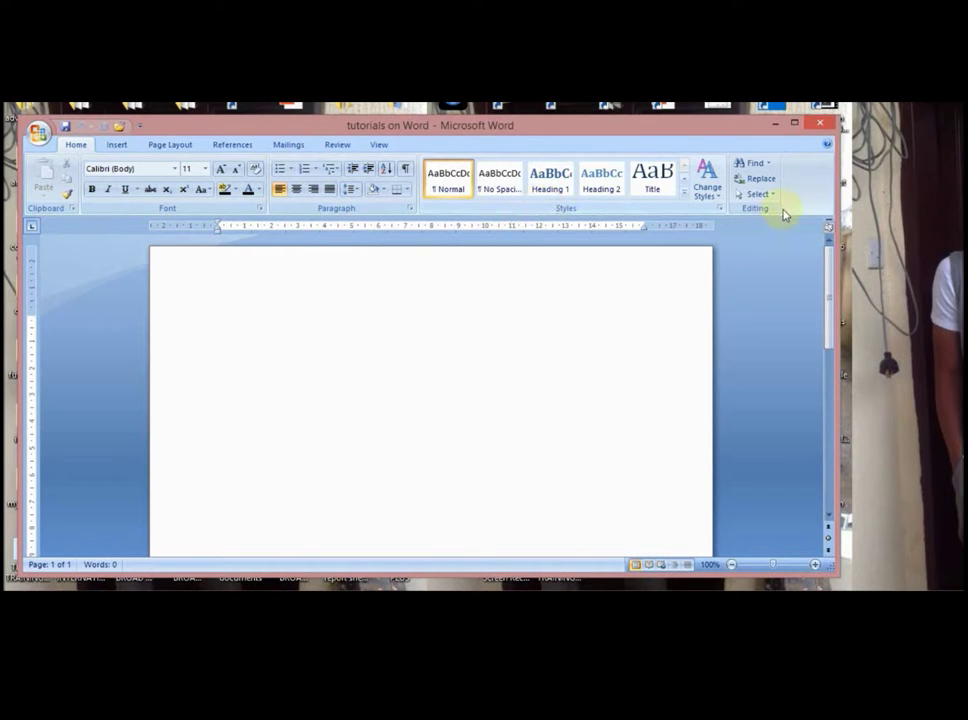
Step: Look through the Insert, Page Layout and Review command groups, then return to the Home commands
left_click(117, 144)
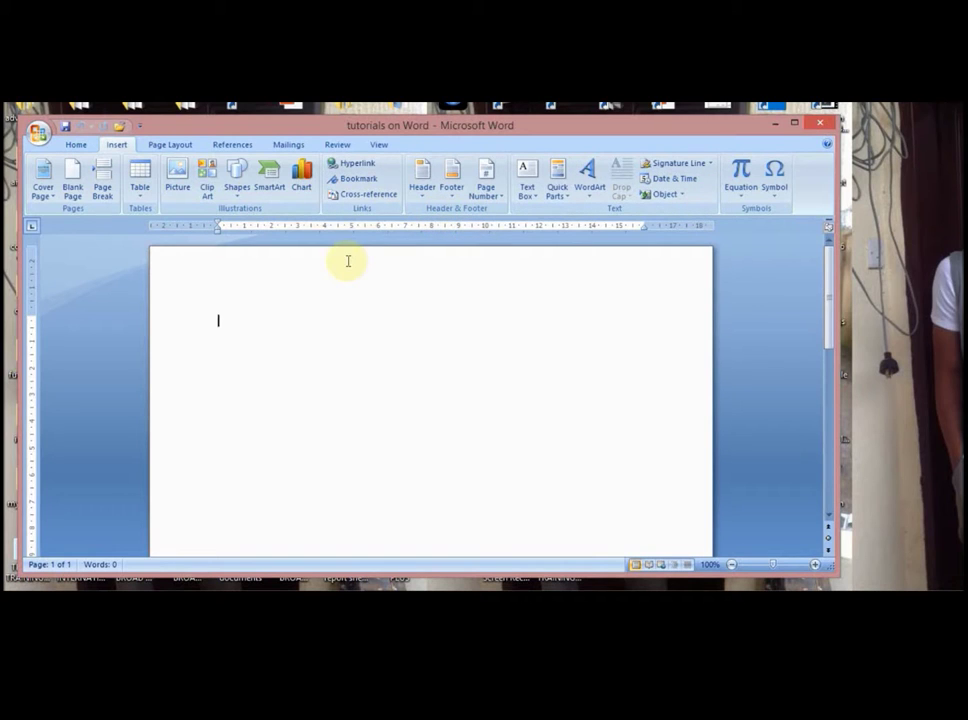
left_click(169, 147)
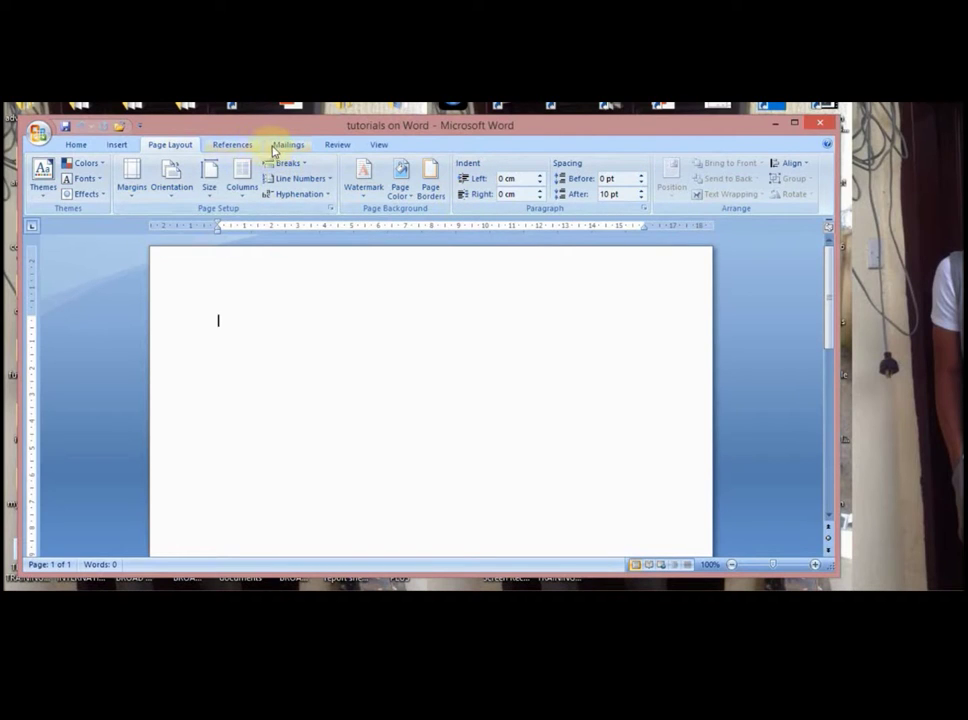
left_click(347, 146)
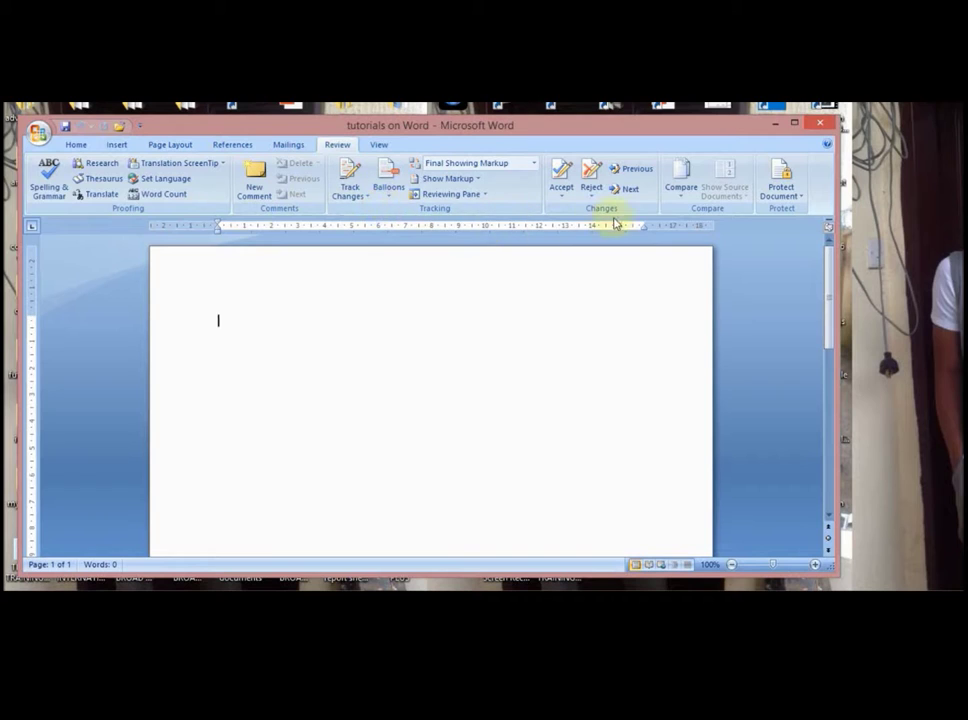
left_click(76, 144)
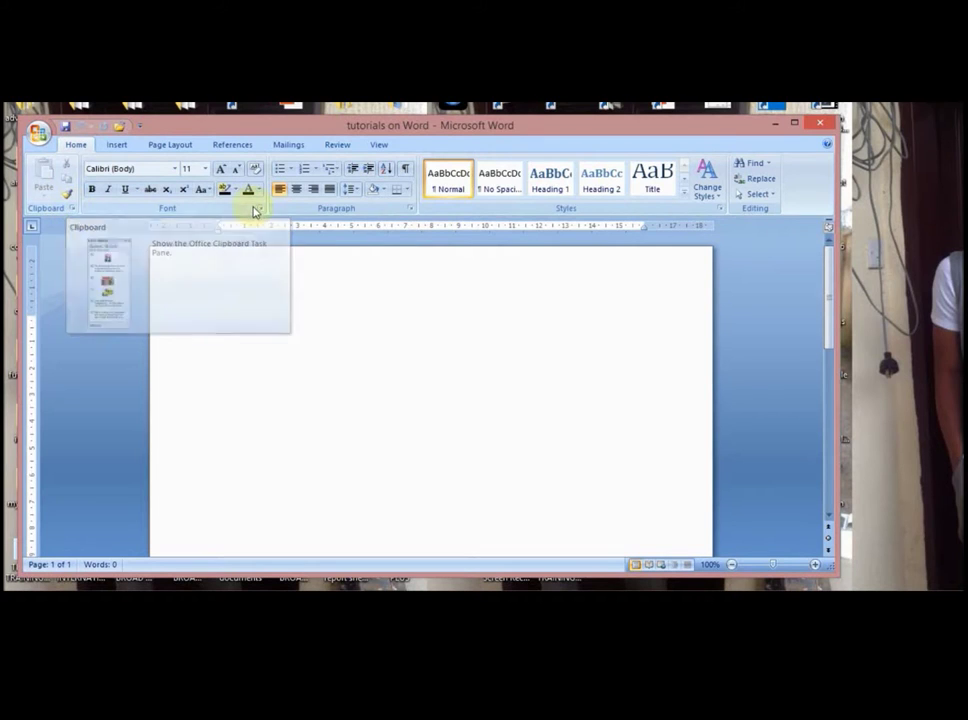
Step: View the detailed options of the Styles, Paragraph, Font and Clipboard groups, closing each without changes
left_click(720, 210)
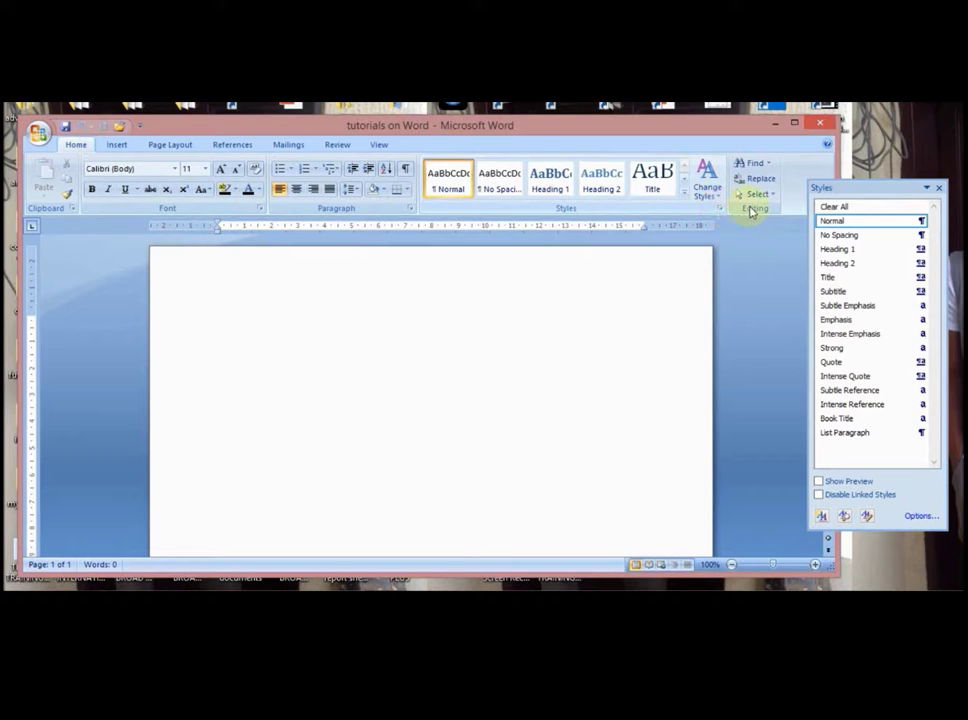
left_click(939, 188)
left_click(409, 207)
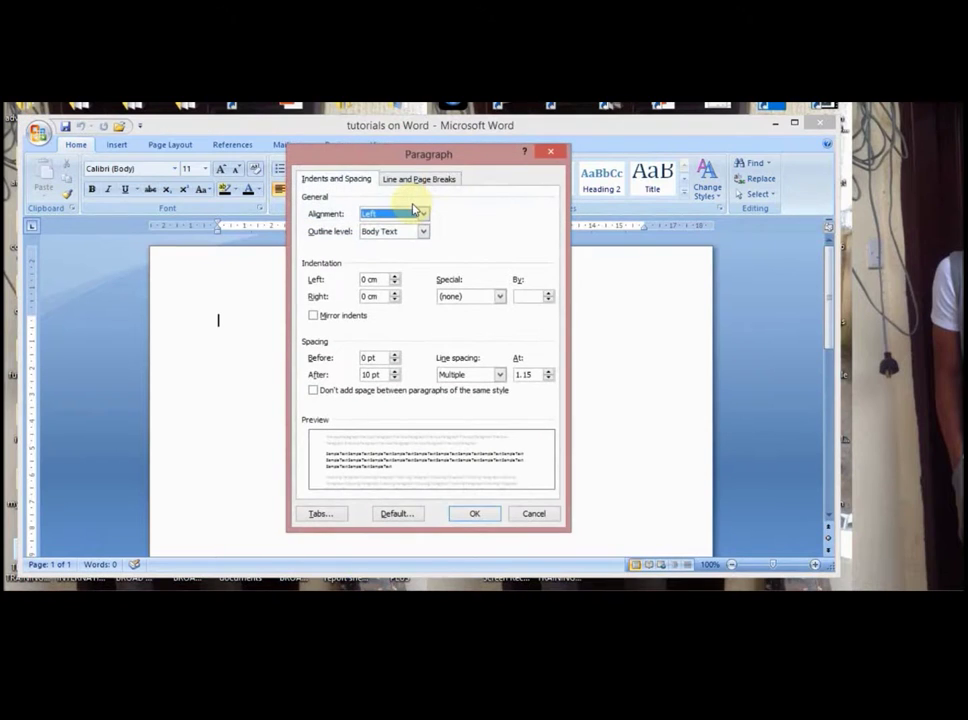
left_click(550, 152)
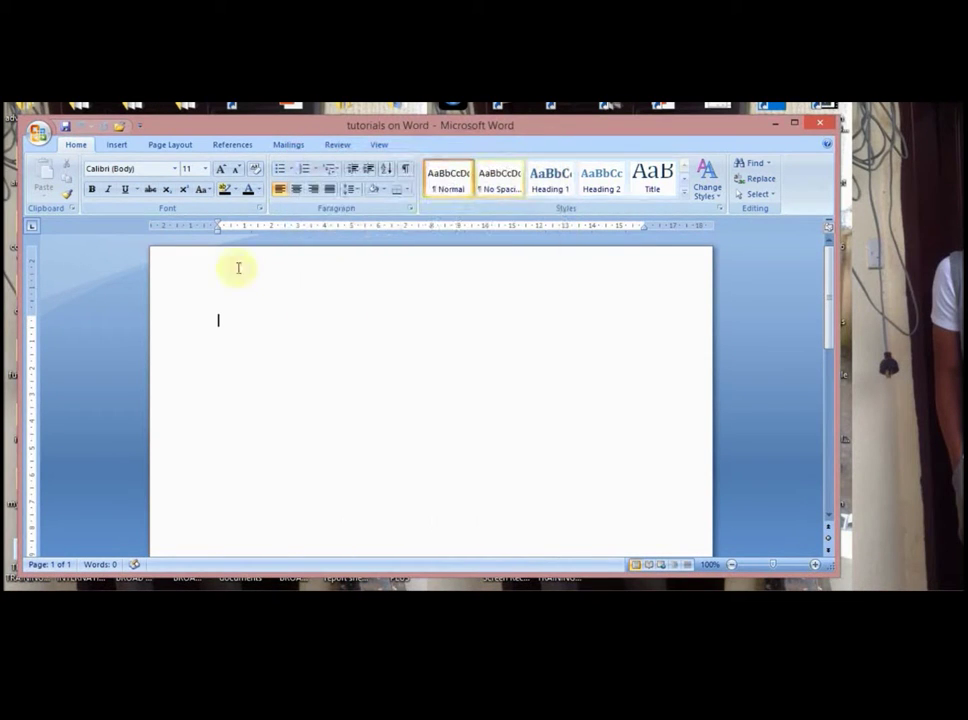
left_click(257, 207)
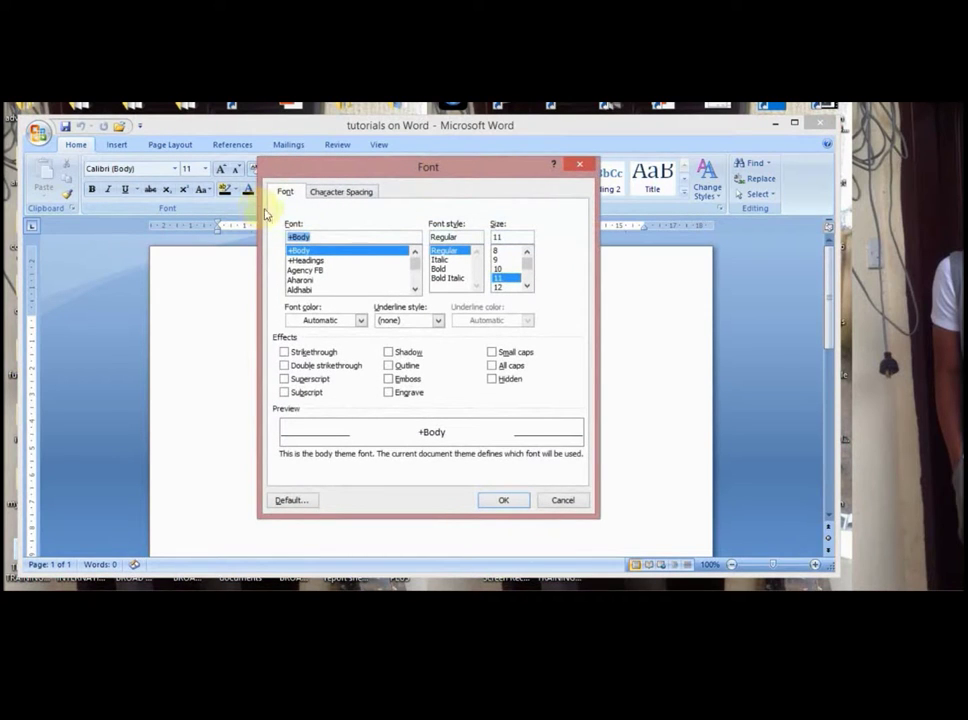
left_click(579, 164)
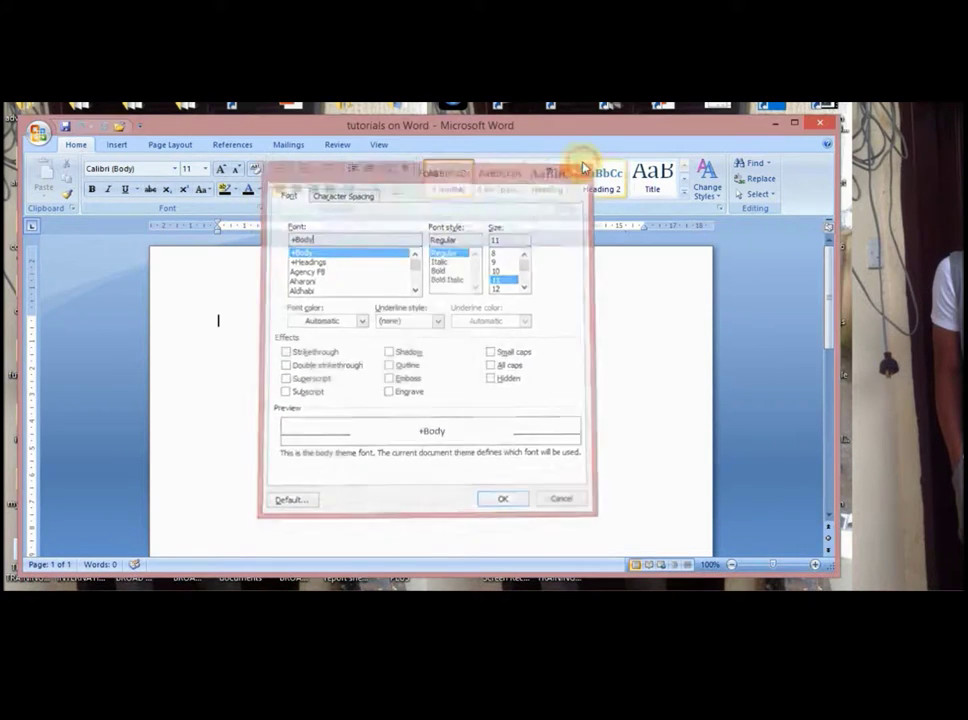
left_click(72, 208)
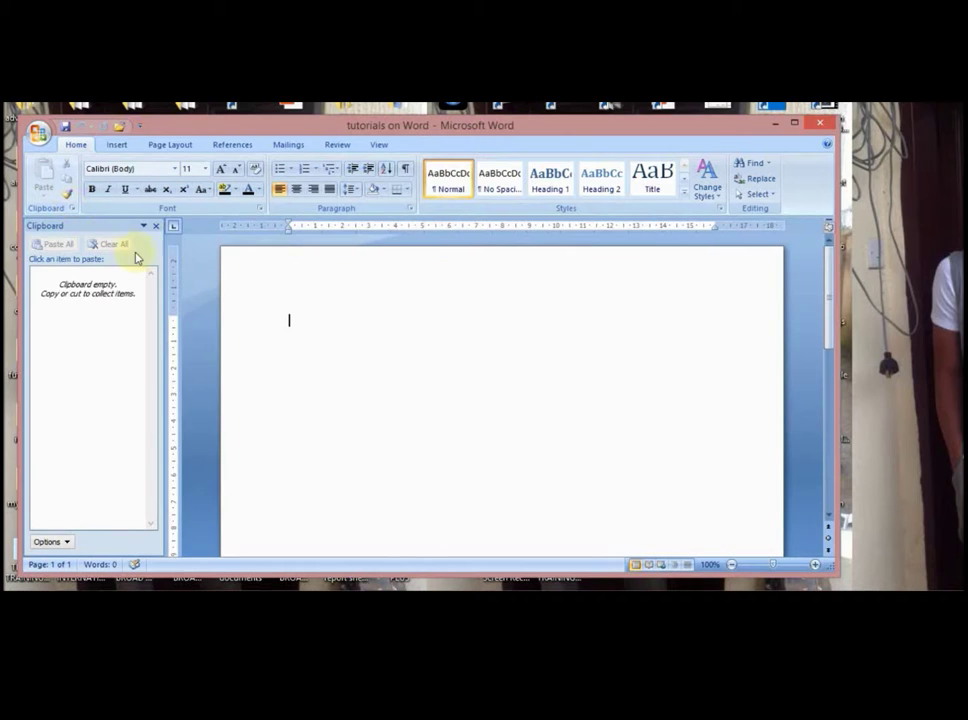
left_click(156, 226)
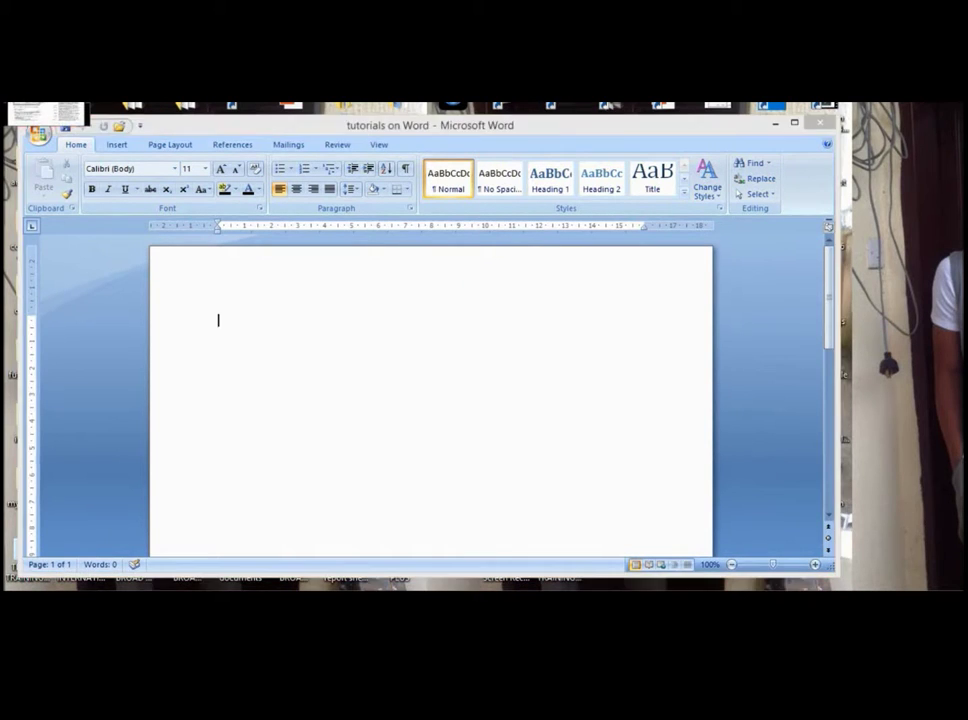
Step: Write the sentence "The Lord is good." on the first line of the document, with a capital L in "Lord"
left_click(12, 106)
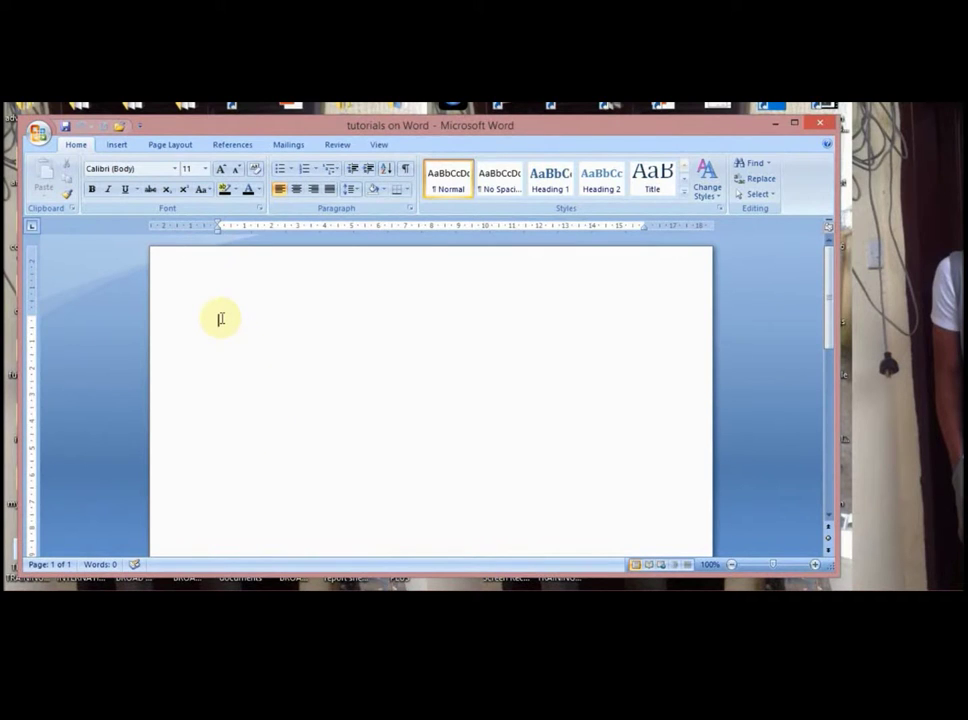
type("The lord i")
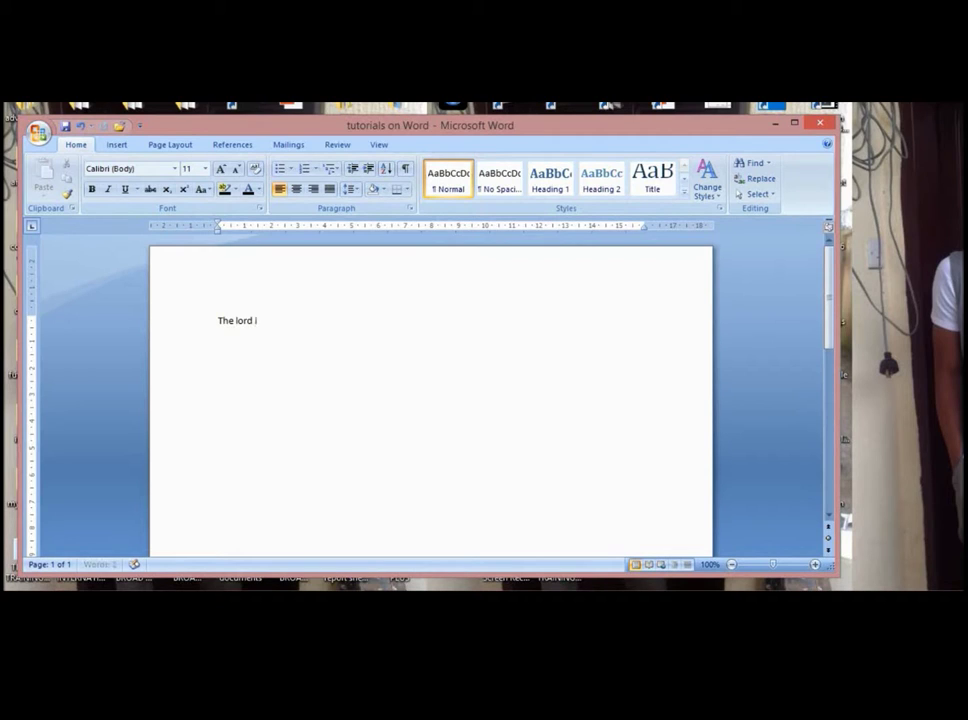
type("s good")
left_click(239, 322)
key("BackSpace")
type("L")
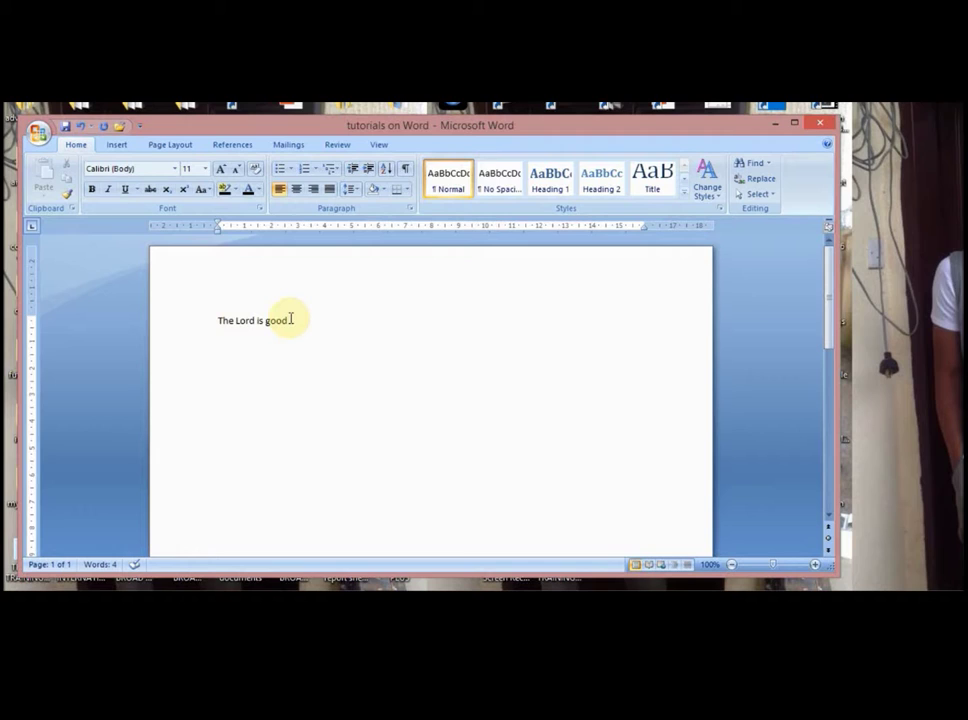
type(".")
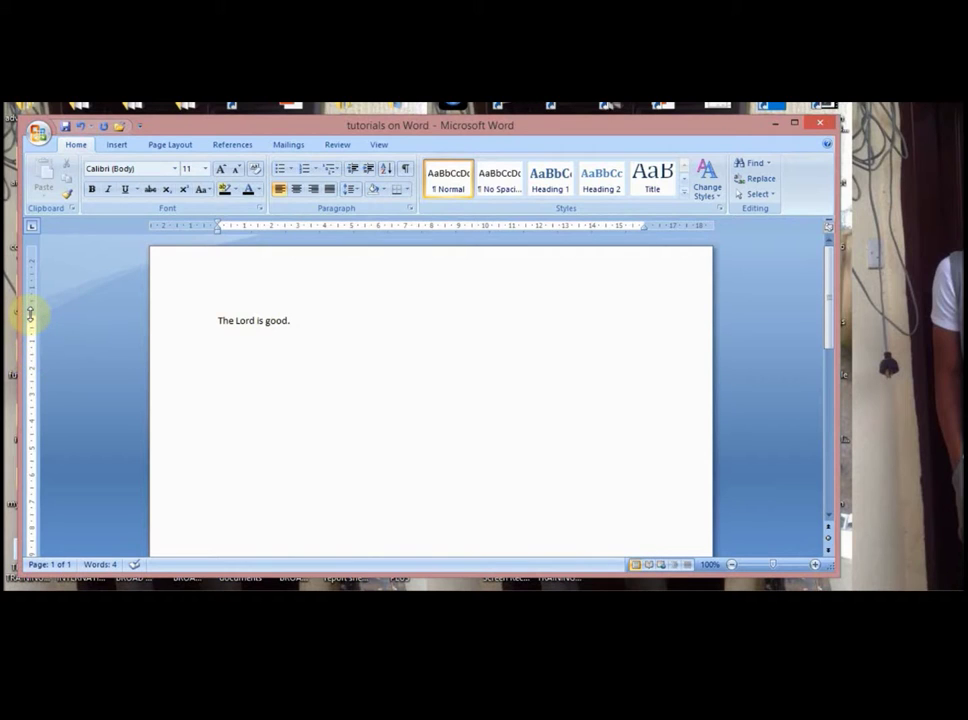
Step: Increase the page's top margin slightly on the vertical ruler, and try indenting the sentence before returning its indent to the left margin
mouse_move(30, 313)
left_mouse_down()
mouse_move(35, 285)
mouse_move(32, 321)
left_mouse_up()
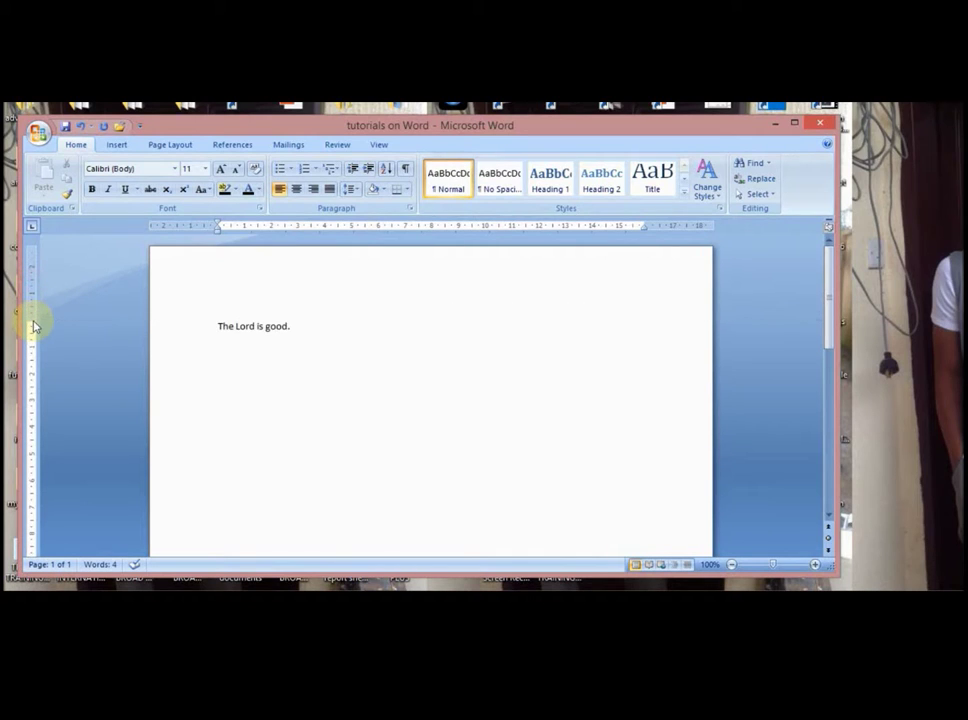
left_click(217, 326)
left_click_drag(218, 229, 267, 239)
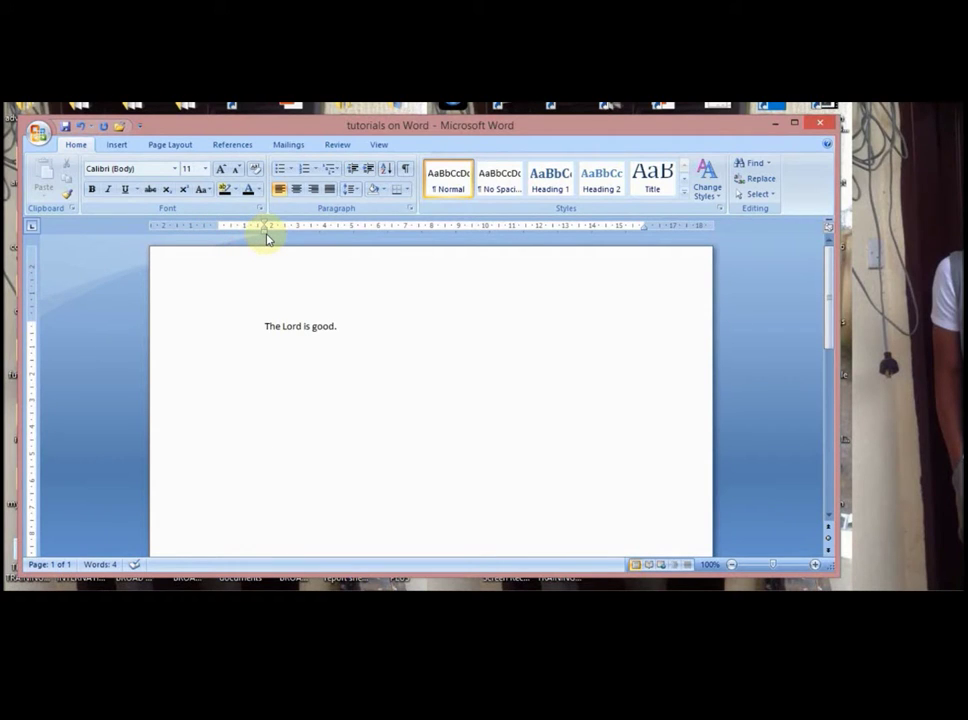
left_click_drag(261, 227, 218, 226)
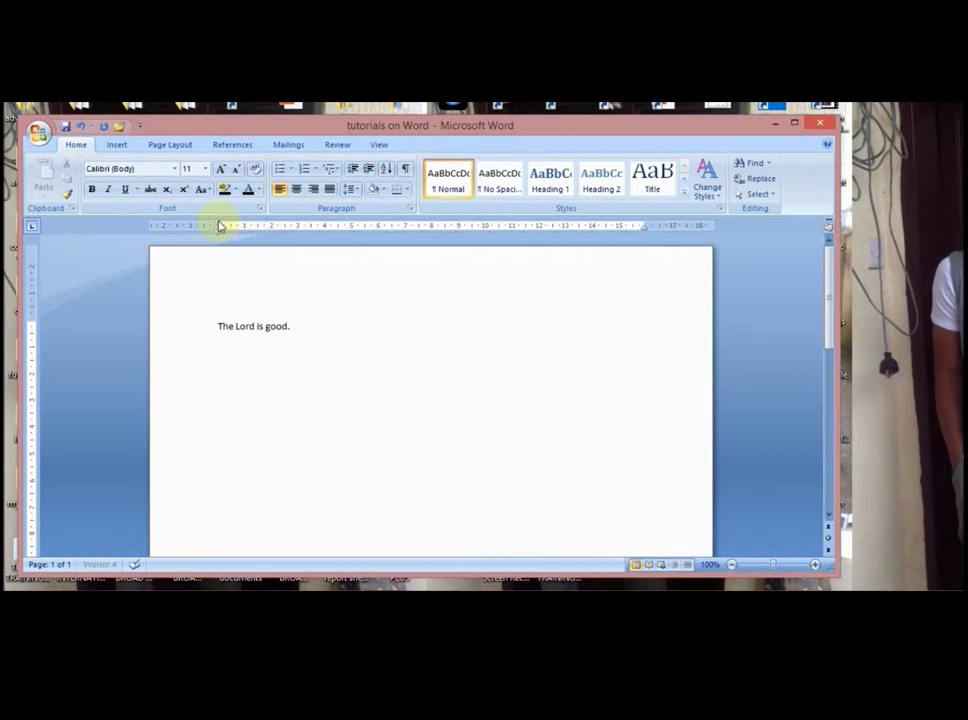
Step: Format the sentence as numbered item 1. and align its first-line and hanging indents with the left margin
left_click(314, 169)
left_click(380, 214)
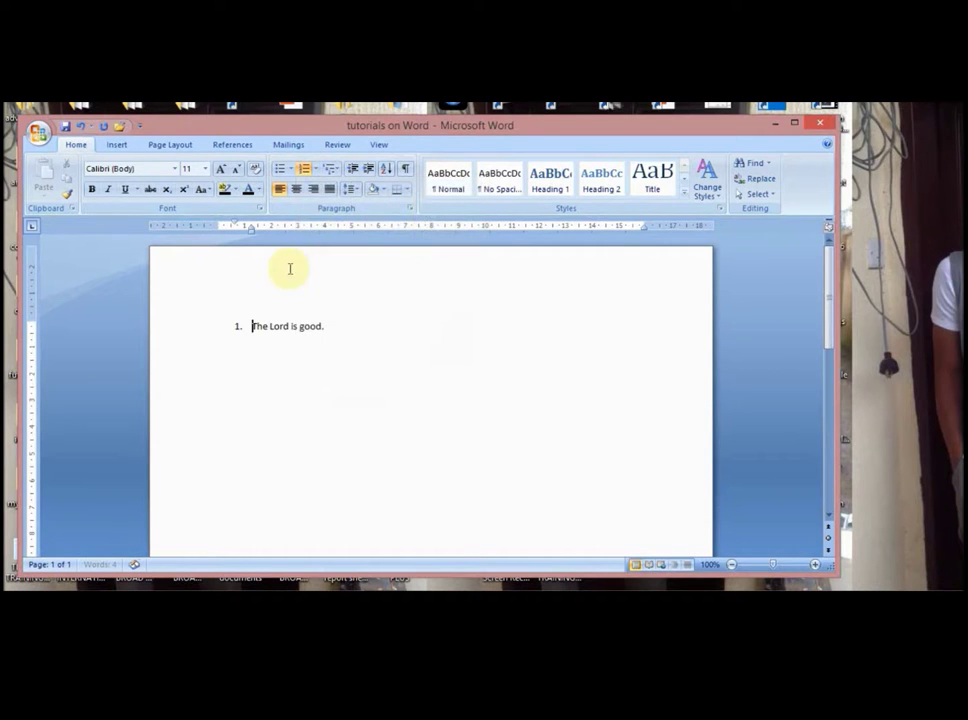
mouse_move(236, 224)
left_mouse_down()
mouse_move(218, 224)
mouse_move(306, 233)
mouse_move(220, 228)
left_mouse_up()
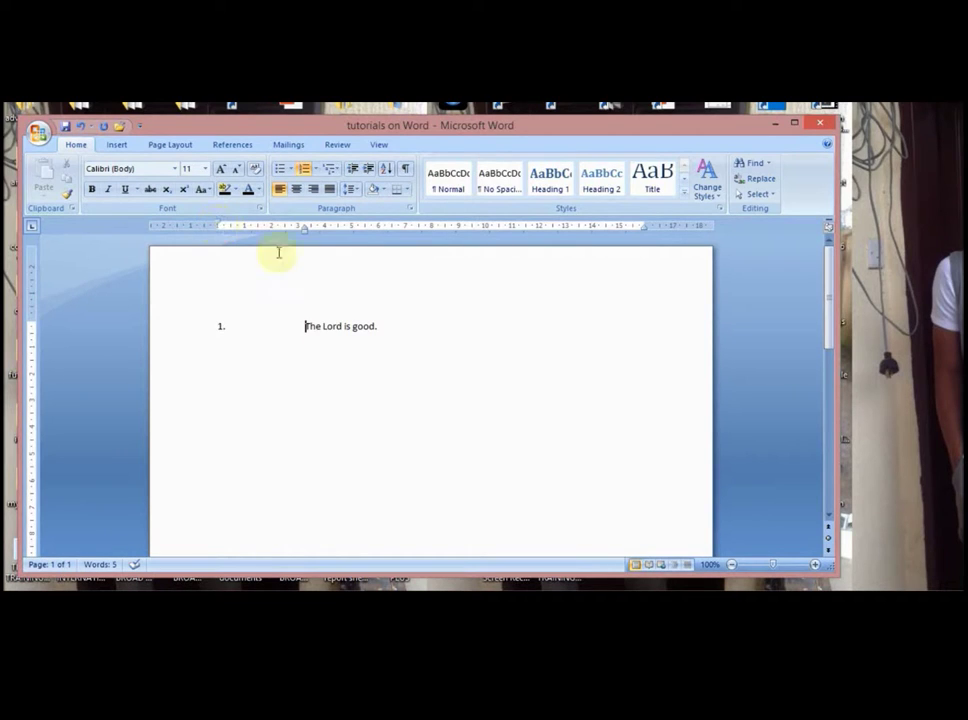
left_click_drag(306, 231, 216, 229)
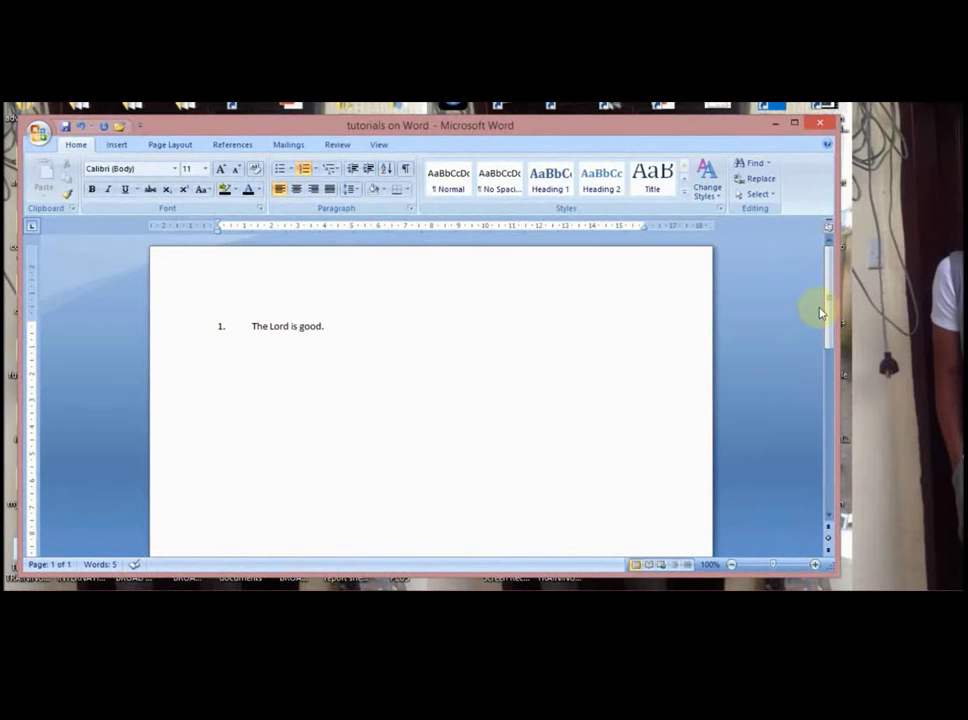
Step: Add blank lines below the numbered sentence until a second page exists, and jump to the previous and next page
mouse_move(823, 309)
left_mouse_down()
mouse_move(823, 441)
mouse_move(832, 311)
left_mouse_up()
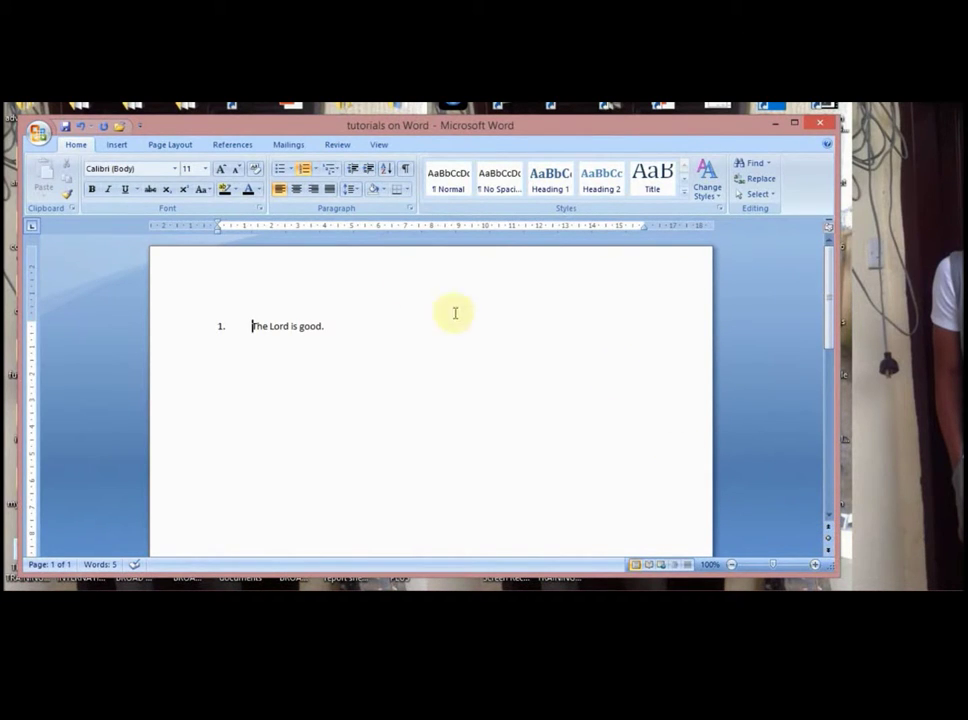
left_click(329, 326)
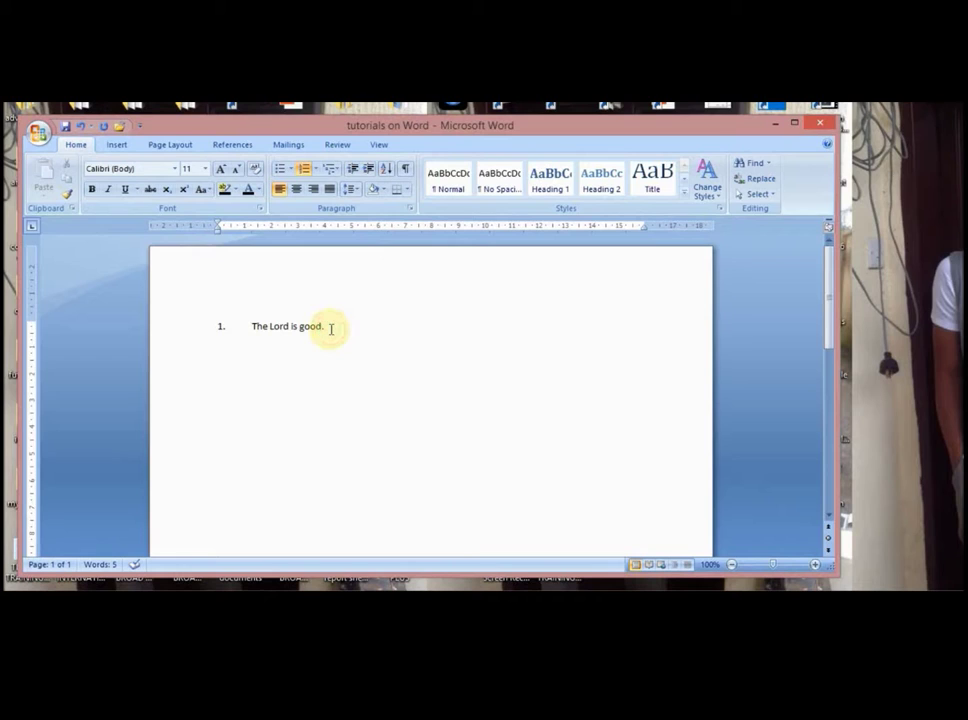
key("Return")
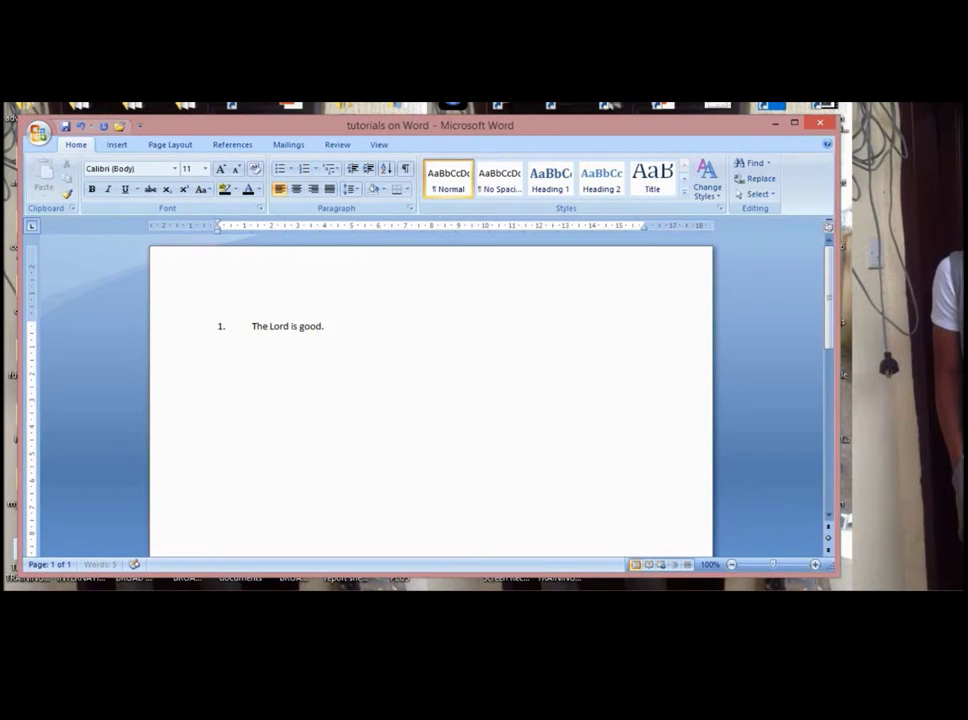
scroll(216, 527, "down", 5)
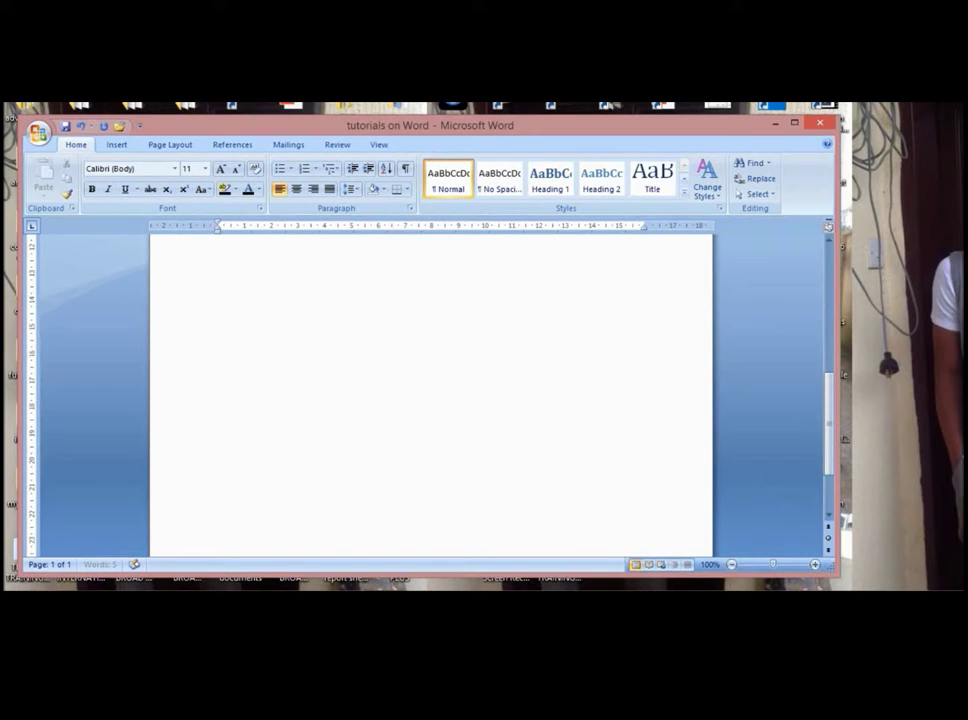
scroll(430, 395, "down", 3)
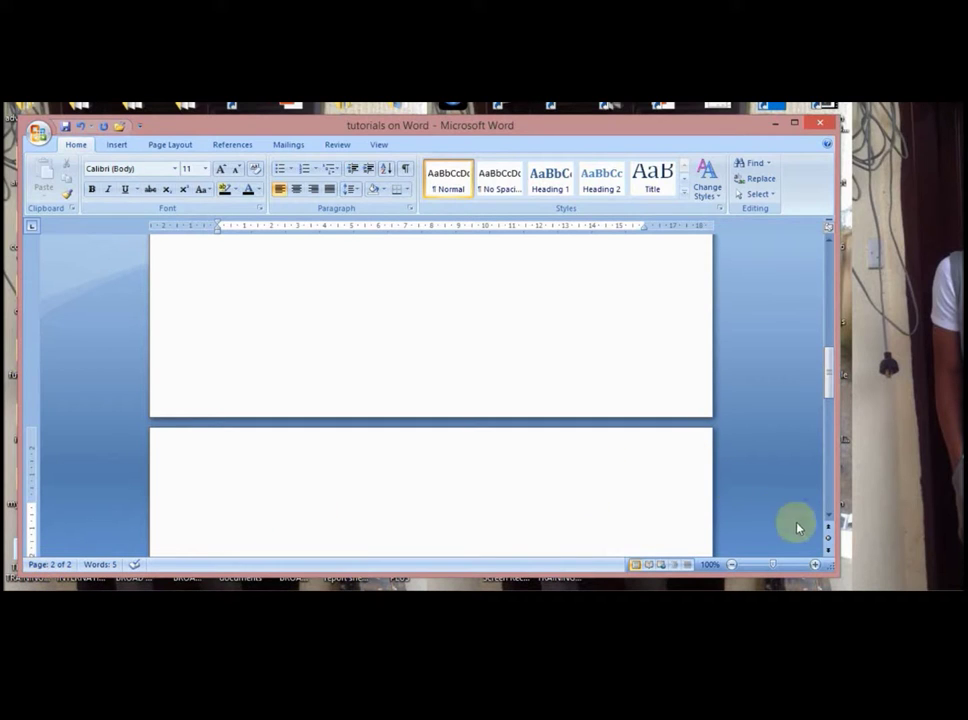
left_click(829, 528)
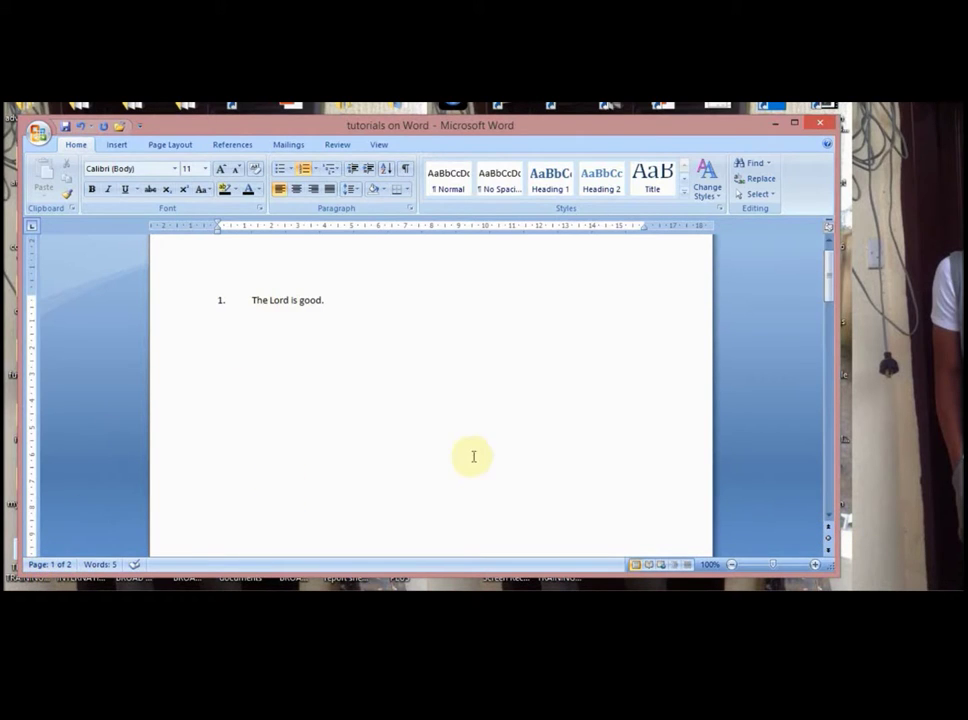
left_click(826, 549)
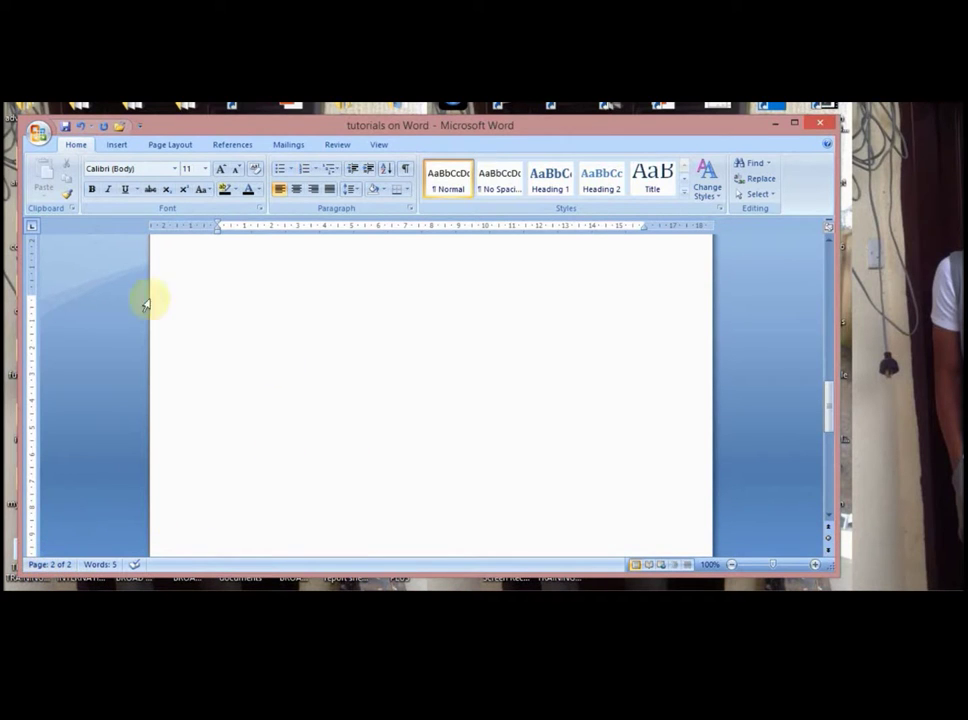
Step: Consult the guide's component diagram, and in the Word document zoom out to 64% and restore the zoom to 100%
left_click(45, 112)
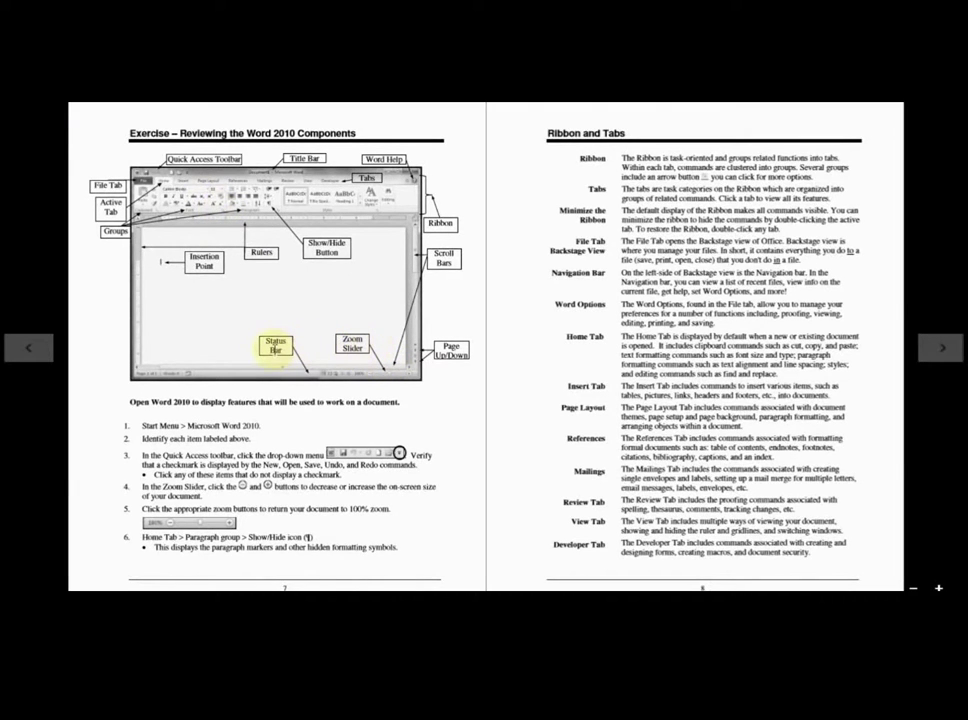
left_click(40, 110)
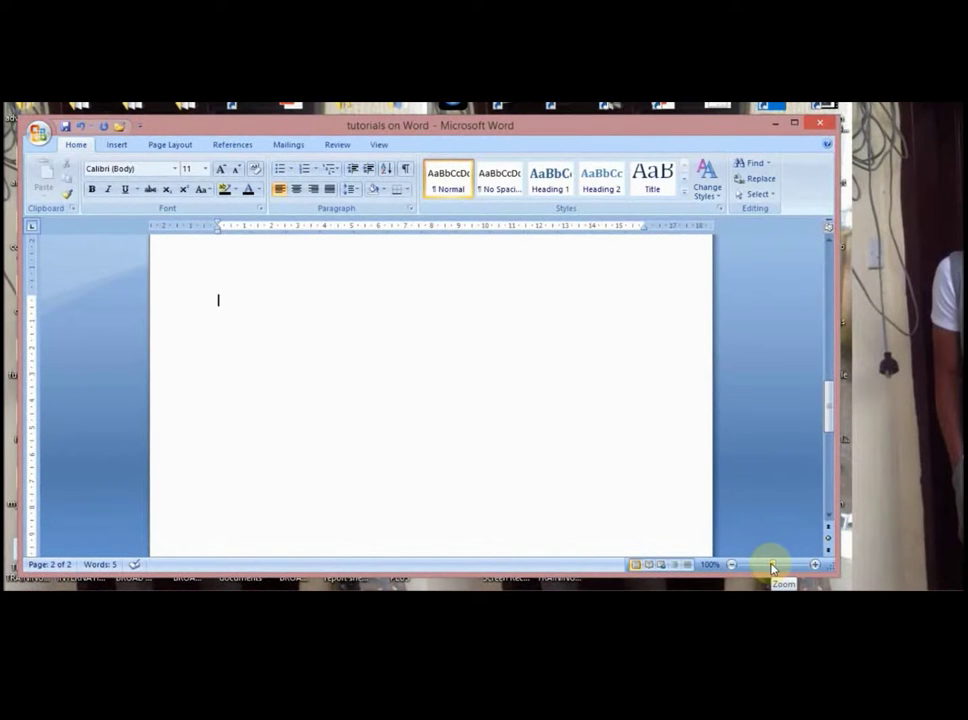
left_click_drag(771, 566, 775, 567)
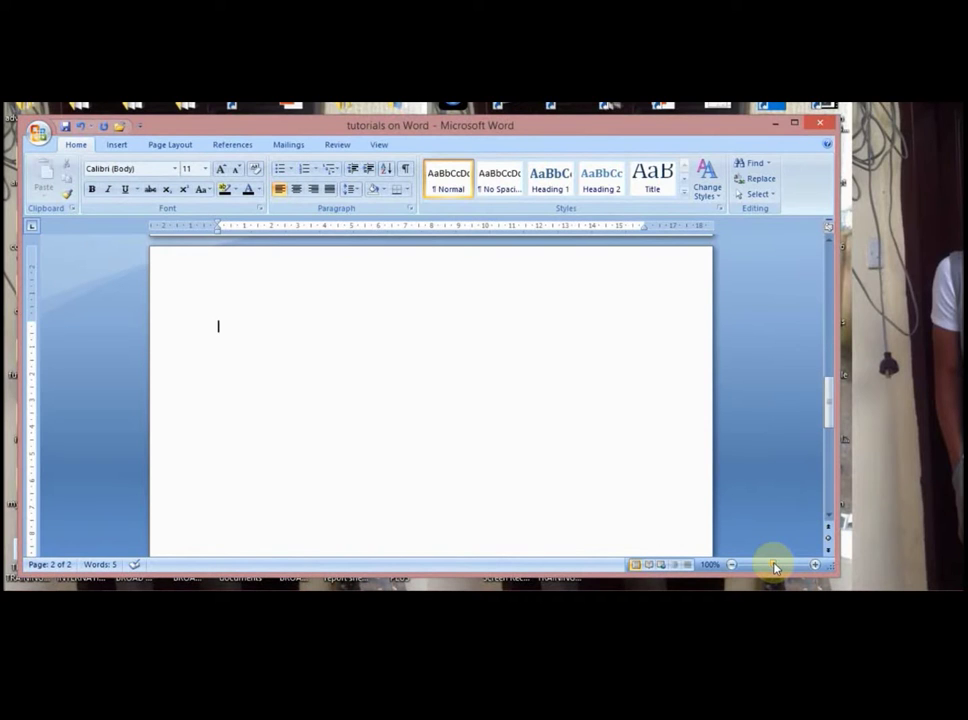
left_click_drag(775, 567, 762, 567)
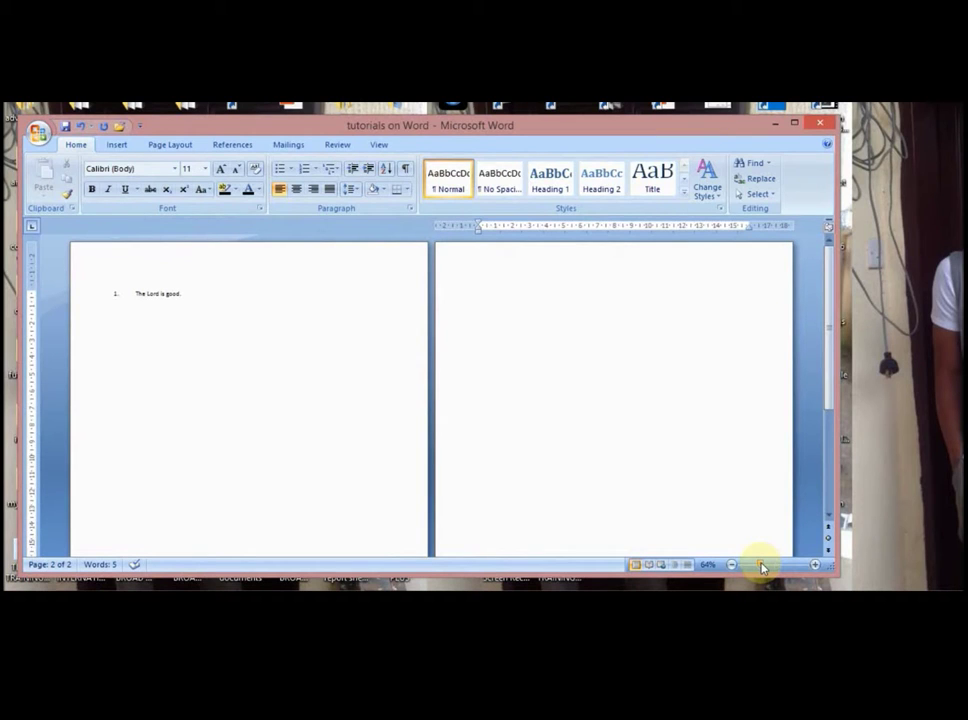
left_click_drag(762, 567, 773, 567)
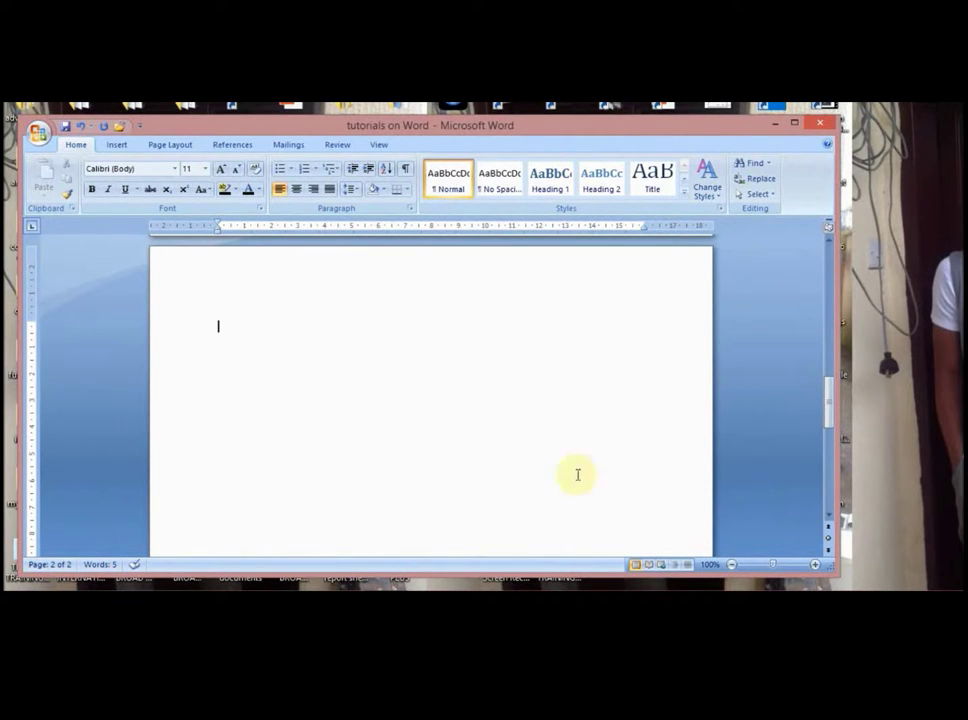
Step: View the document in Full Screen Reading and return to the Print Layout view
left_click(646, 565)
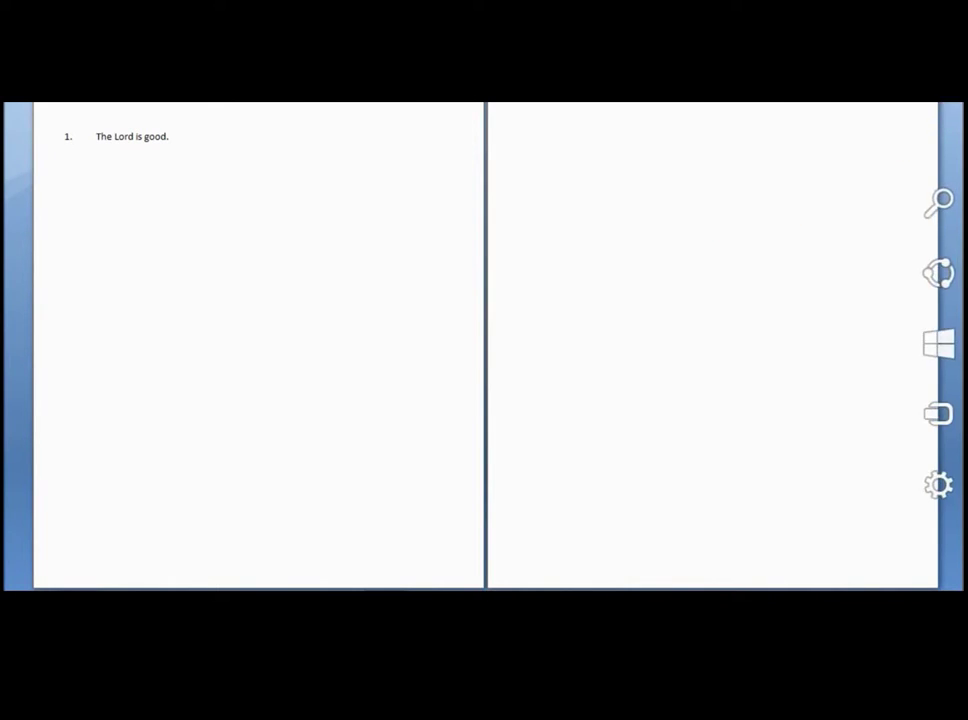
key("Escape")
left_click(555, 357)
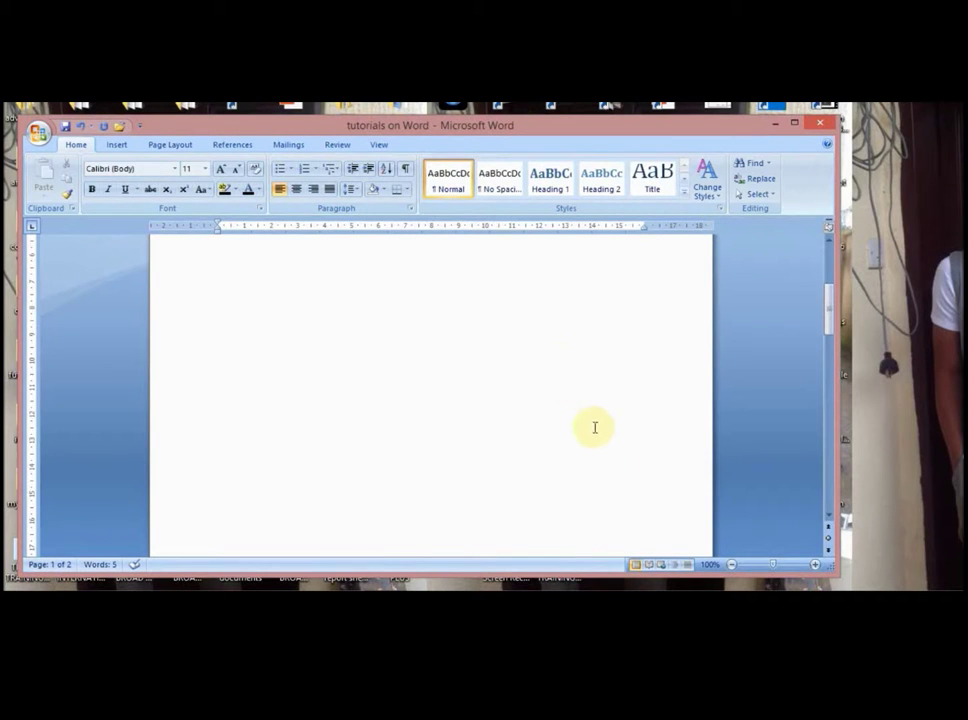